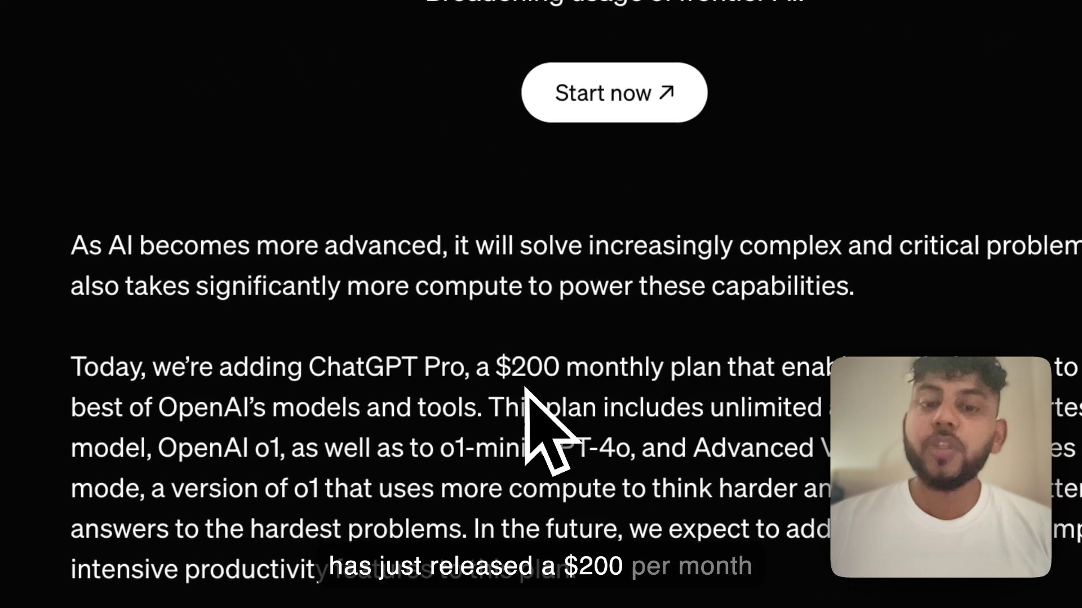
Highlight the sentence announcing ChatGPT Pro as a $200 monthly plan
{"action": "left_click_drag", "start_coordinate": [308, 367], "coordinate": [758, 367]}
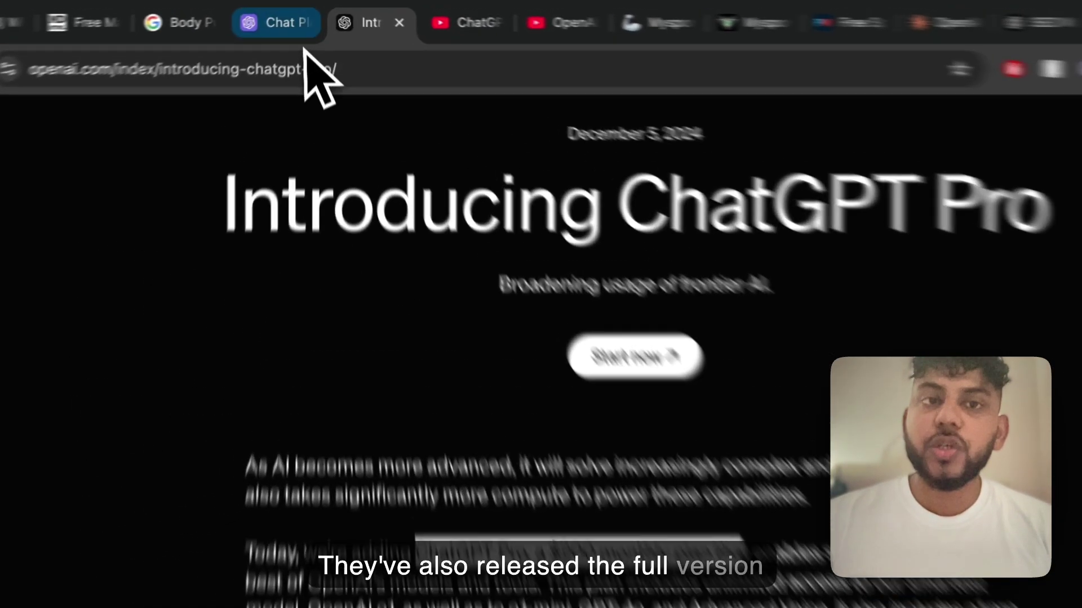
Switch to the Chat Playground and view the o1-preview model list, leaving it unchanged
{"action": "left_click", "coordinate": [291, 16]}
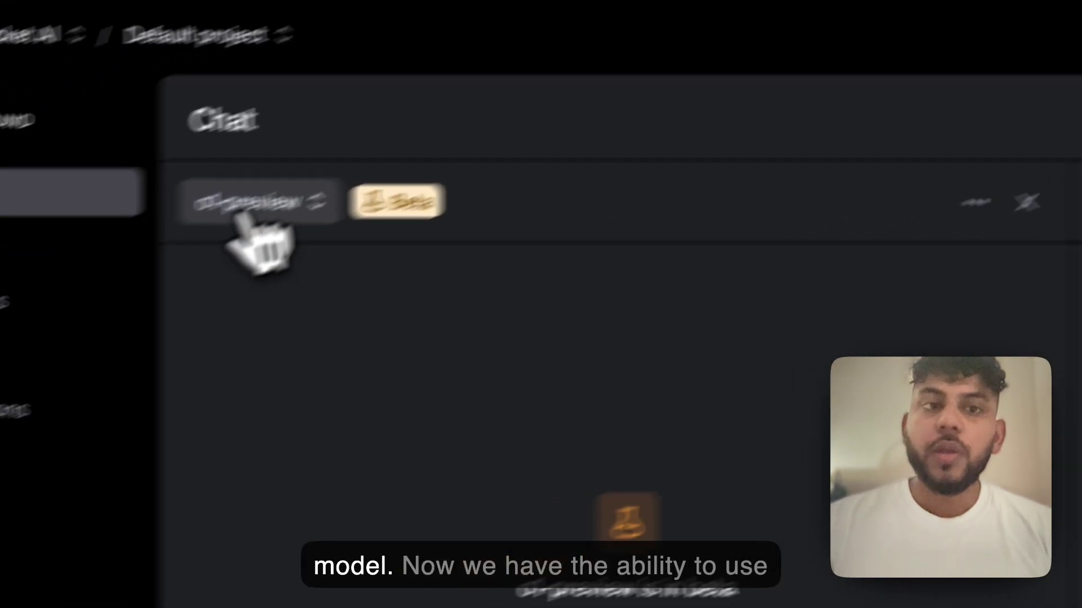
{"action": "left_click", "coordinate": [254, 209]}
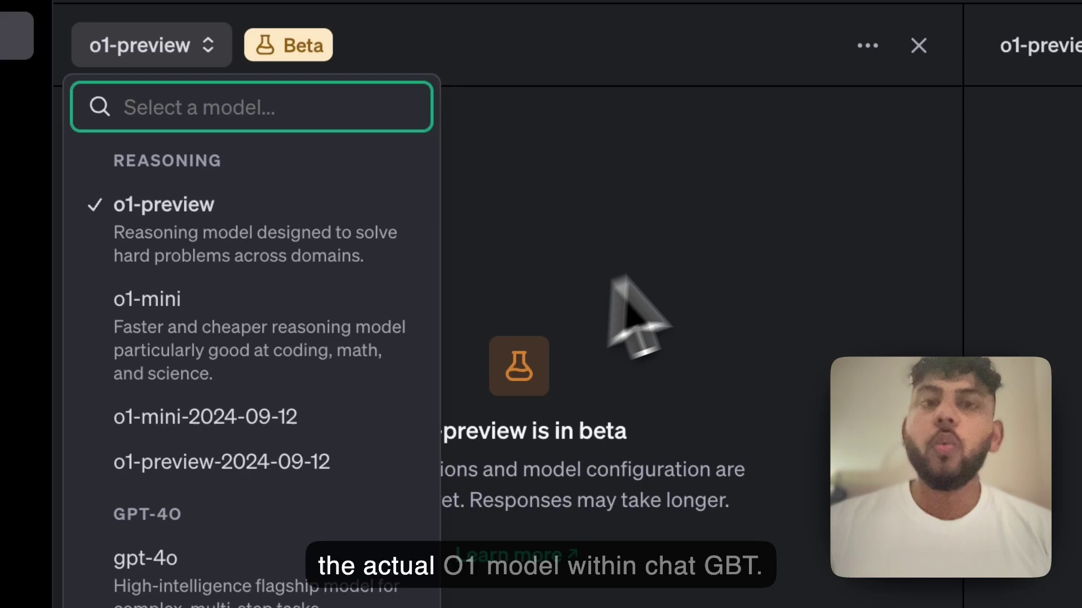
{"action": "left_click", "coordinate": [642, 296]}
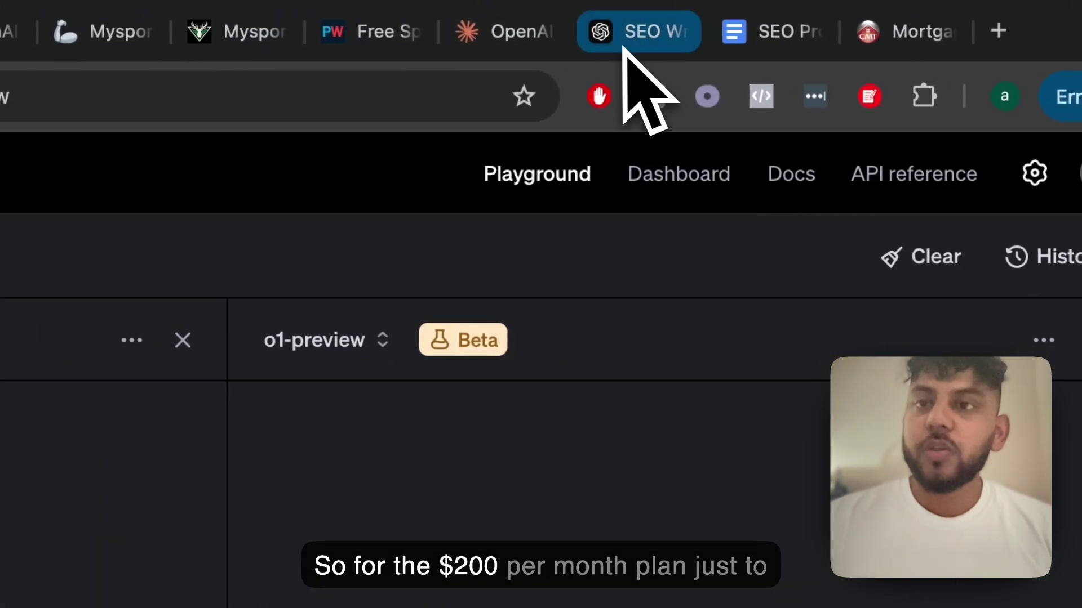
Open the SEO Writing Guidelines chat and show the model list with o1 selected
{"action": "left_click", "coordinate": [625, 45]}
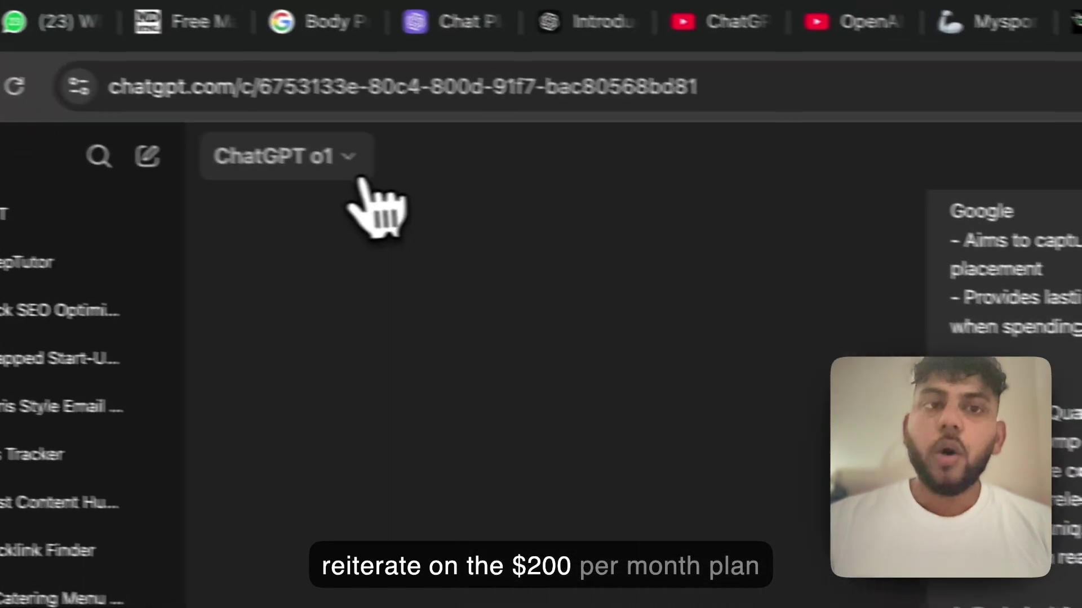
{"action": "left_click", "coordinate": [363, 166]}
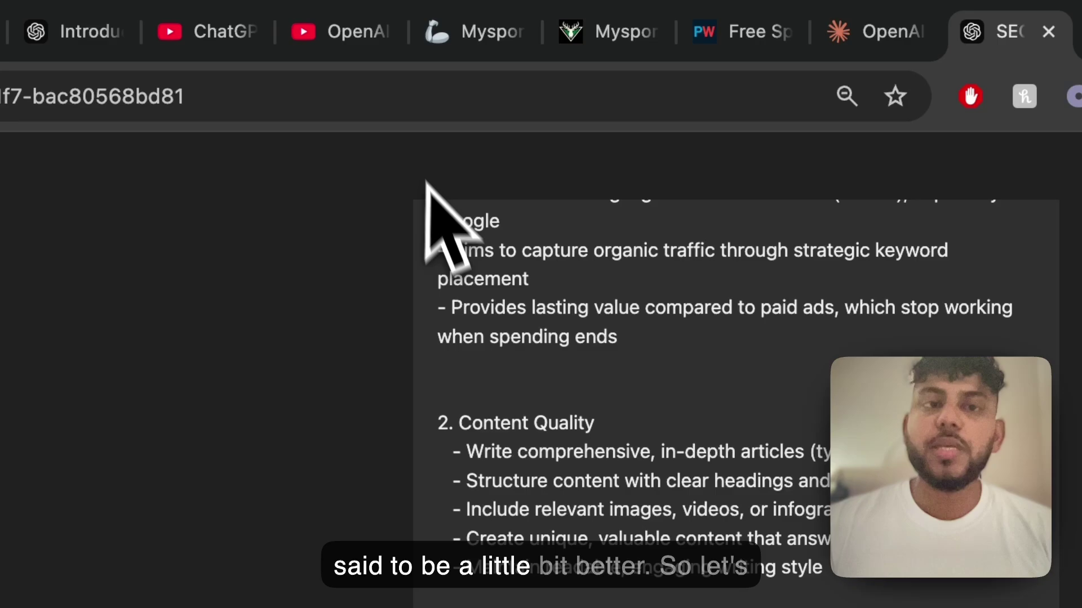
Show Claude's 'OpenAI's Latest Model Upgrades' chat, briefly checking the Playground tab in between
{"action": "left_click", "coordinate": [868, 31]}
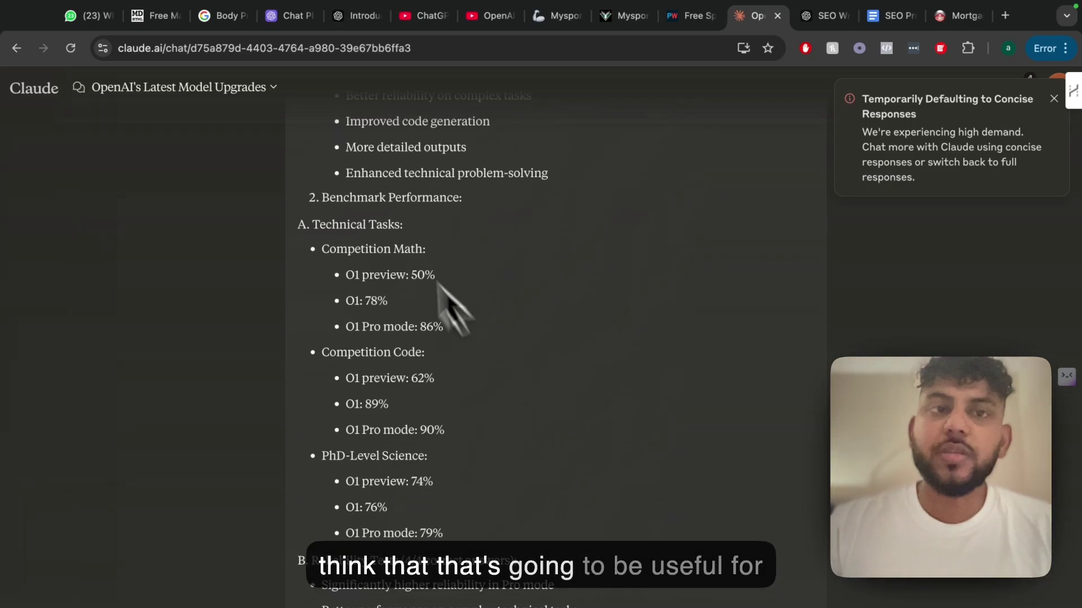
{"action": "left_click", "coordinate": [290, 16]}
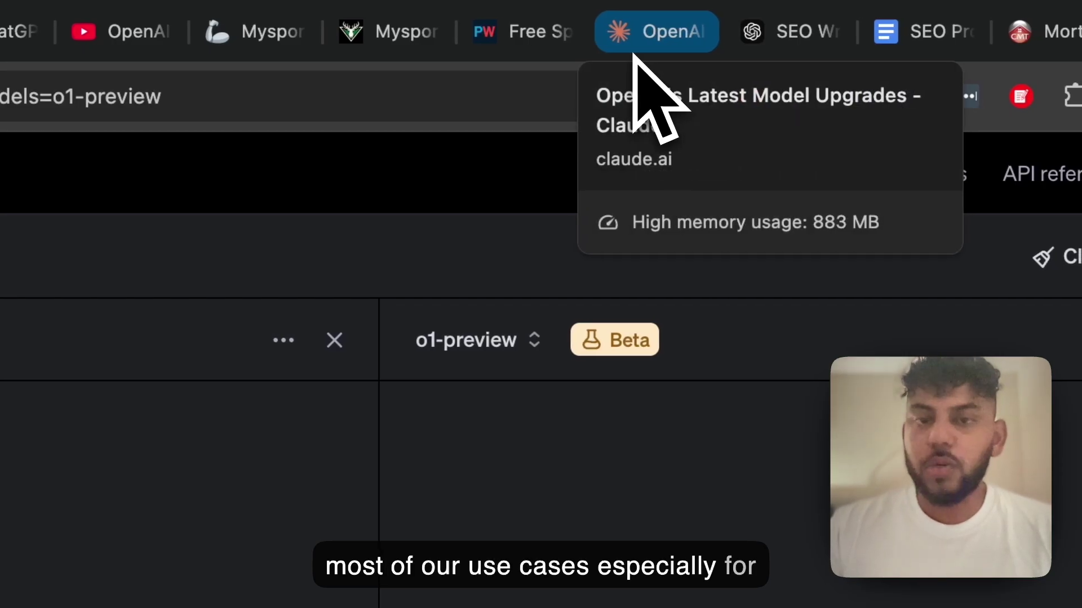
{"action": "left_click", "coordinate": [634, 54]}
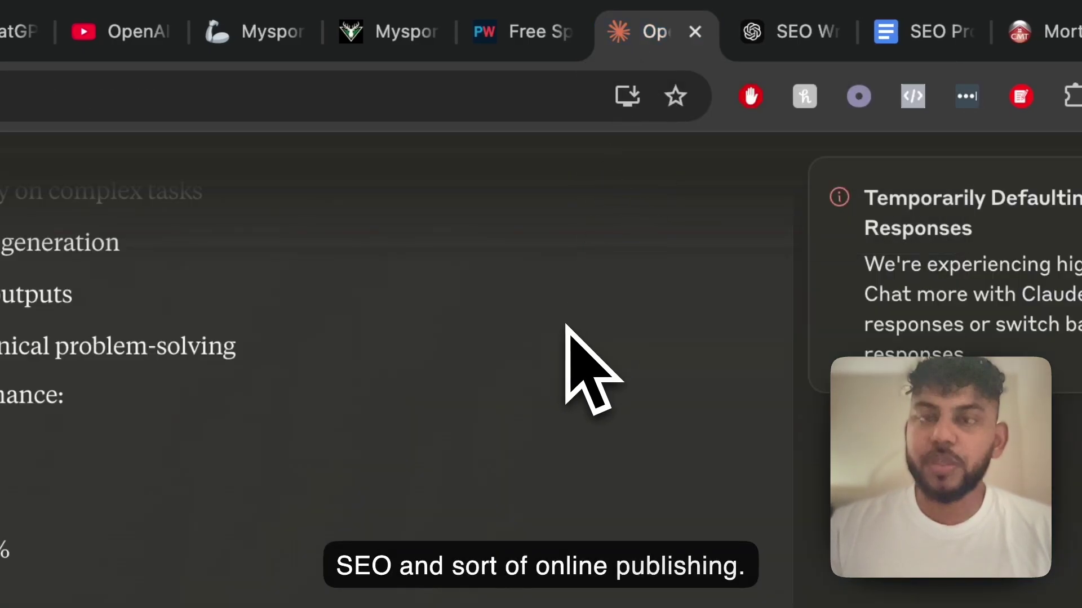
Dismiss the concise-responses notice and scroll through the SEO prompt and o1's confirmation
{"action": "left_click", "coordinate": [1075, 197]}
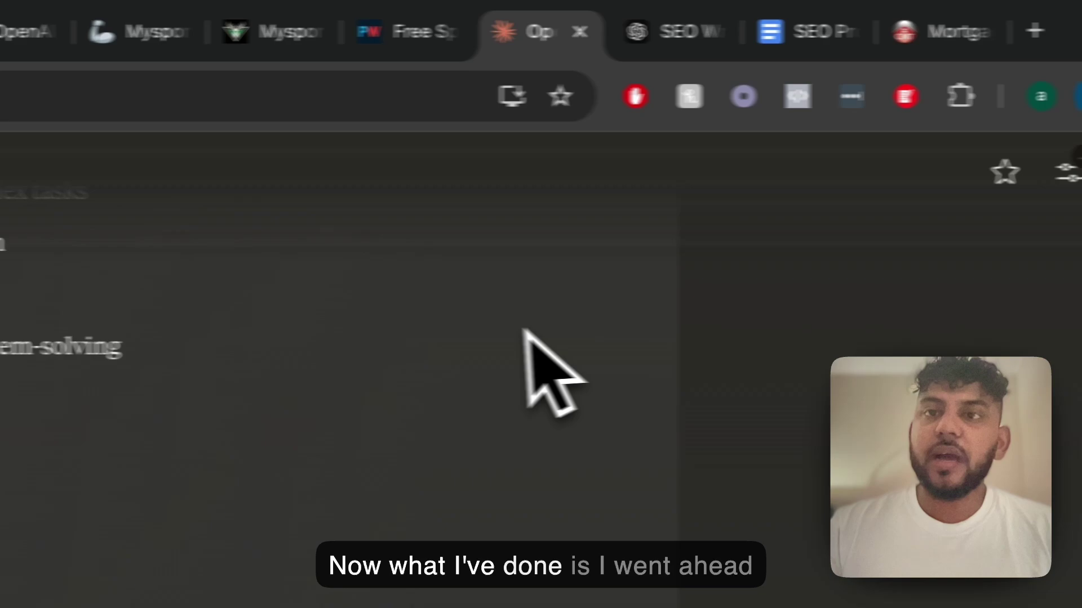
{"action": "left_click", "coordinate": [769, 51]}
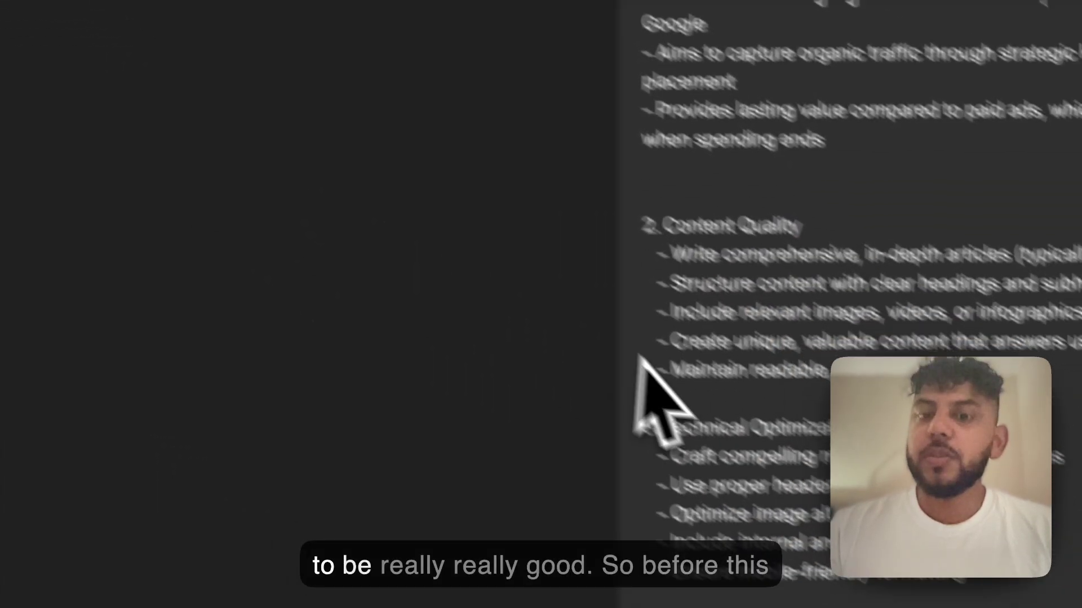
{"action": "scroll", "coordinate": [479, 307], "scroll_direction": "up", "scroll_amount": 10}
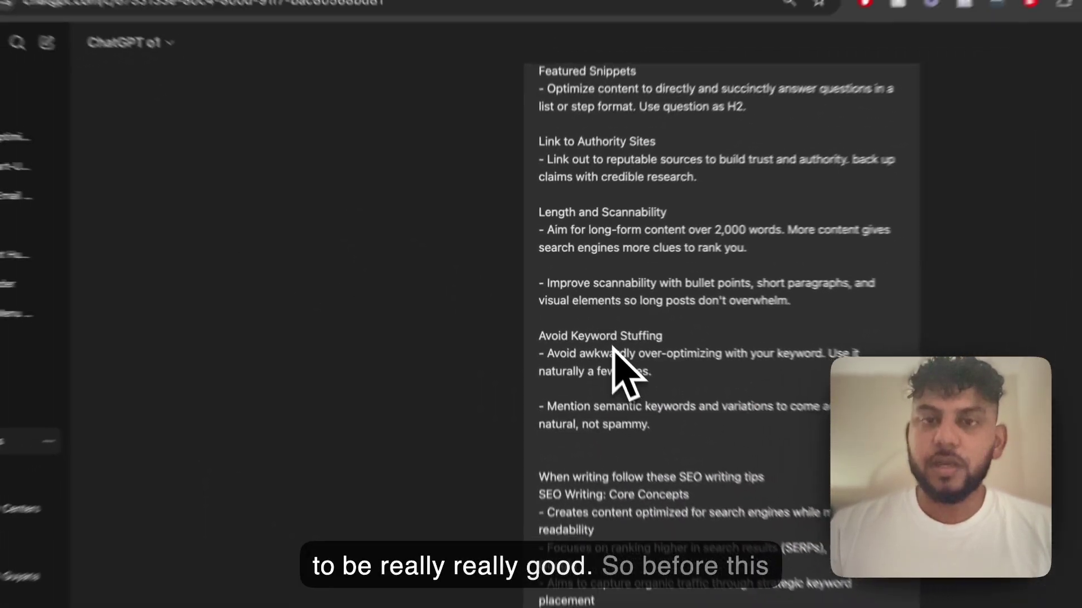
{"action": "scroll", "coordinate": [601, 335], "scroll_direction": "up", "scroll_amount": 8}
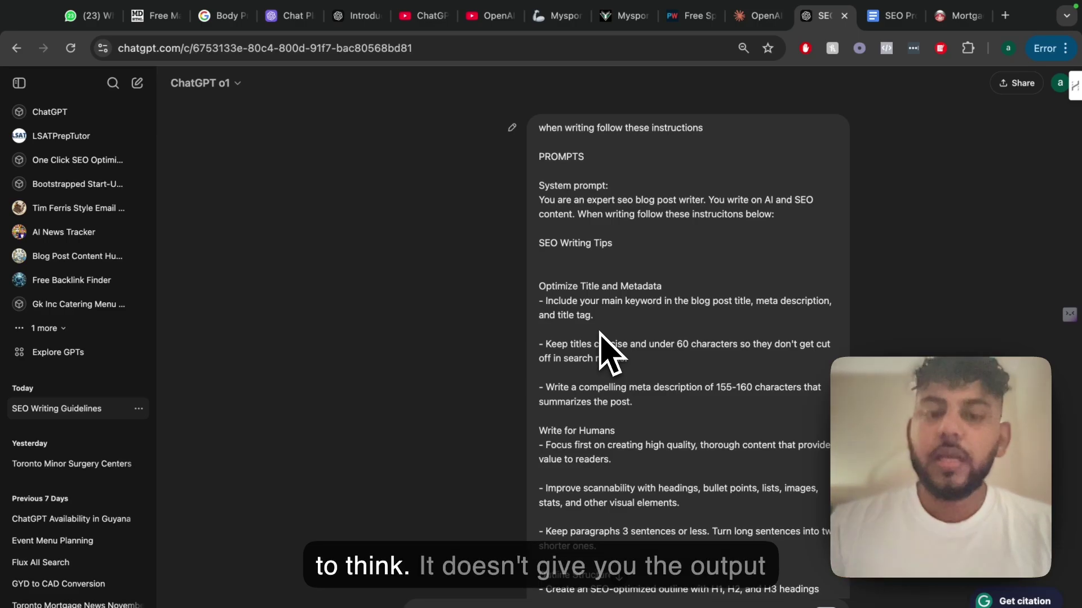
{"action": "scroll", "coordinate": [601, 335], "scroll_direction": "down", "scroll_amount": 15}
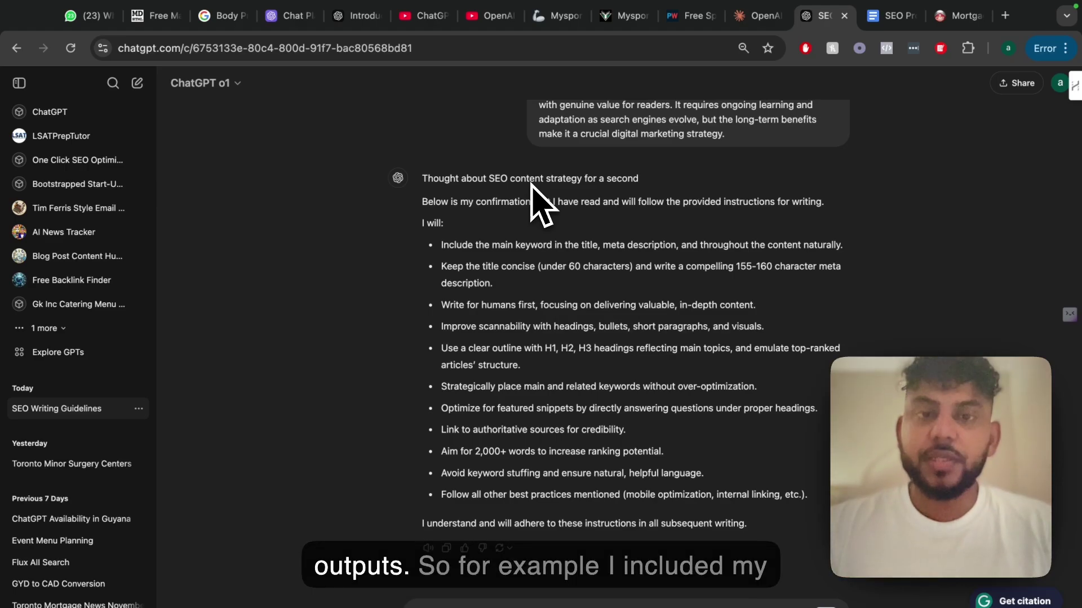
{"action": "scroll", "coordinate": [616, 218], "scroll_direction": "up", "scroll_amount": 10}
{"action": "scroll", "coordinate": [657, 286], "scroll_direction": "down", "scroll_amount": 2}
{"action": "scroll", "coordinate": [656, 288], "scroll_direction": "up", "scroll_amount": 4}
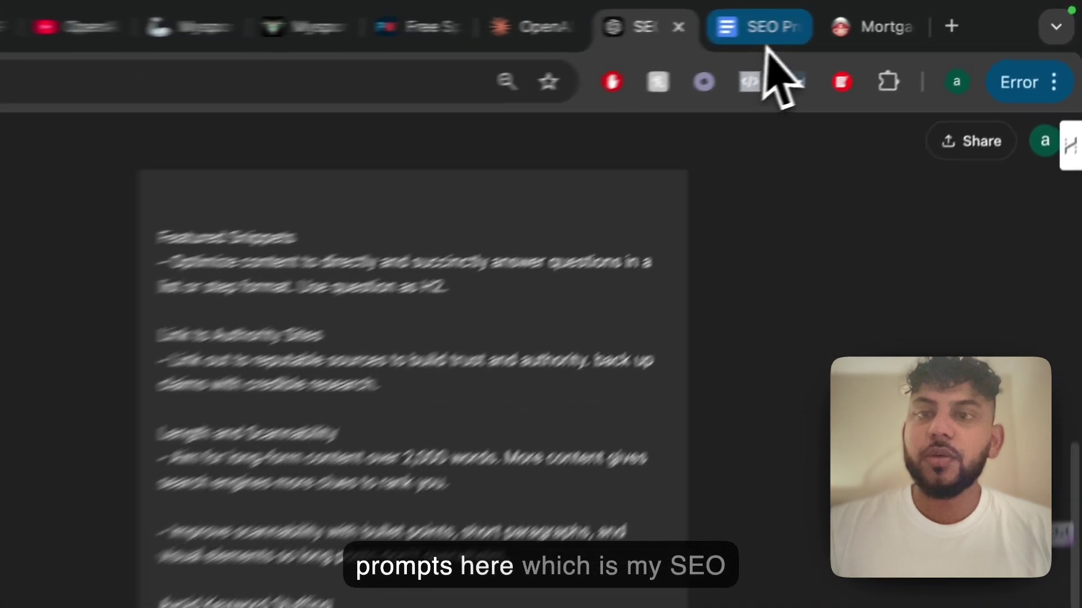
Glance at the Google Docs document, then keep reviewing the SEO chat
{"action": "left_click", "coordinate": [754, 31]}
{"action": "left_click", "coordinate": [626, 31]}
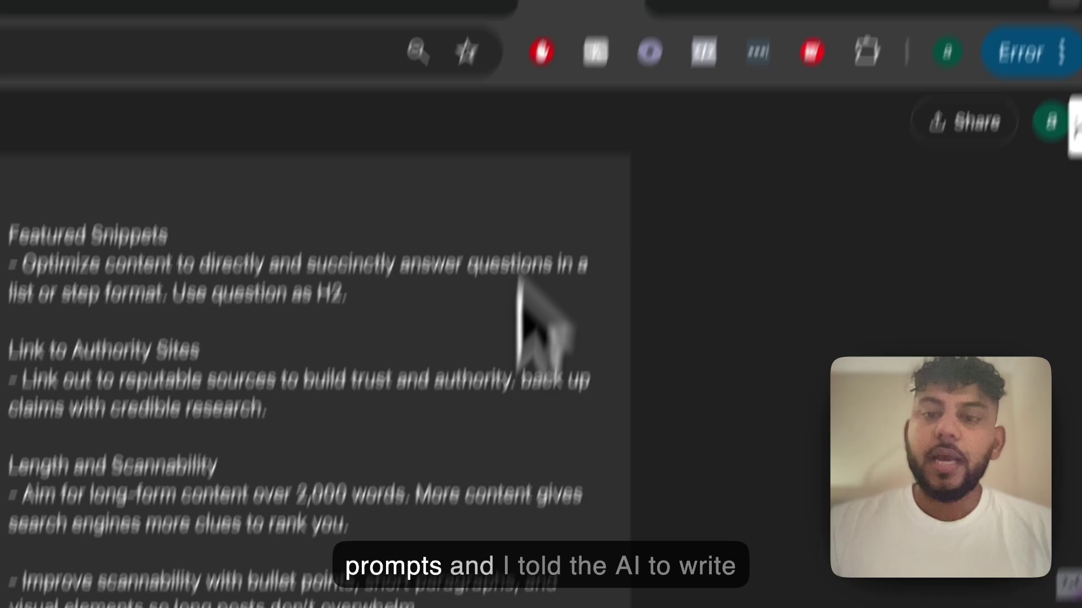
{"action": "scroll", "coordinate": [527, 372], "scroll_direction": "up", "scroll_amount": 5}
{"action": "scroll", "coordinate": [528, 360], "scroll_direction": "down", "scroll_amount": 15}
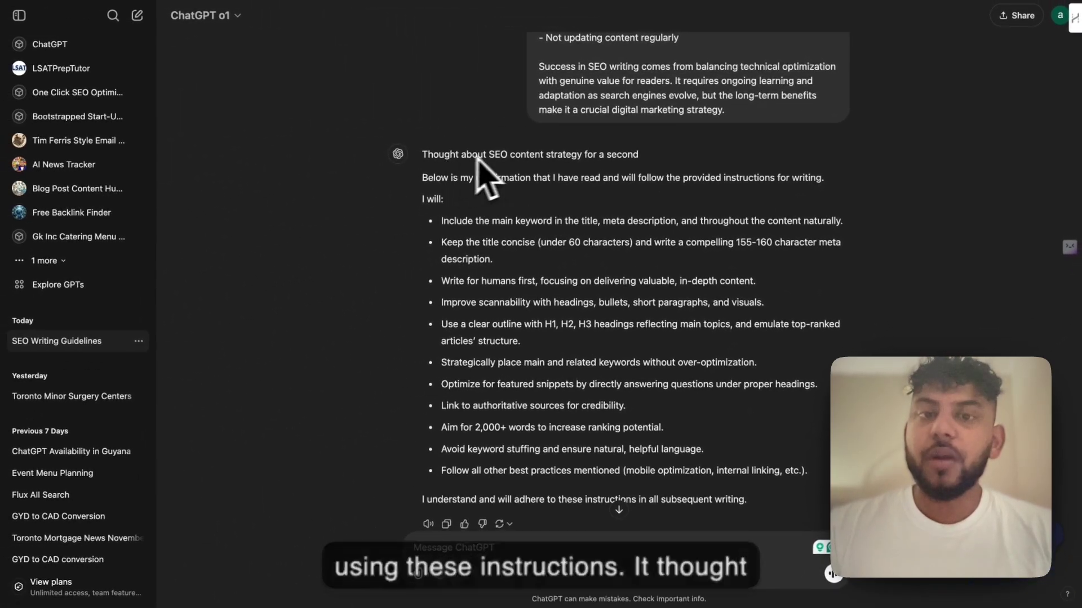
{"action": "scroll", "coordinate": [570, 181], "scroll_direction": "down", "scroll_amount": 2}
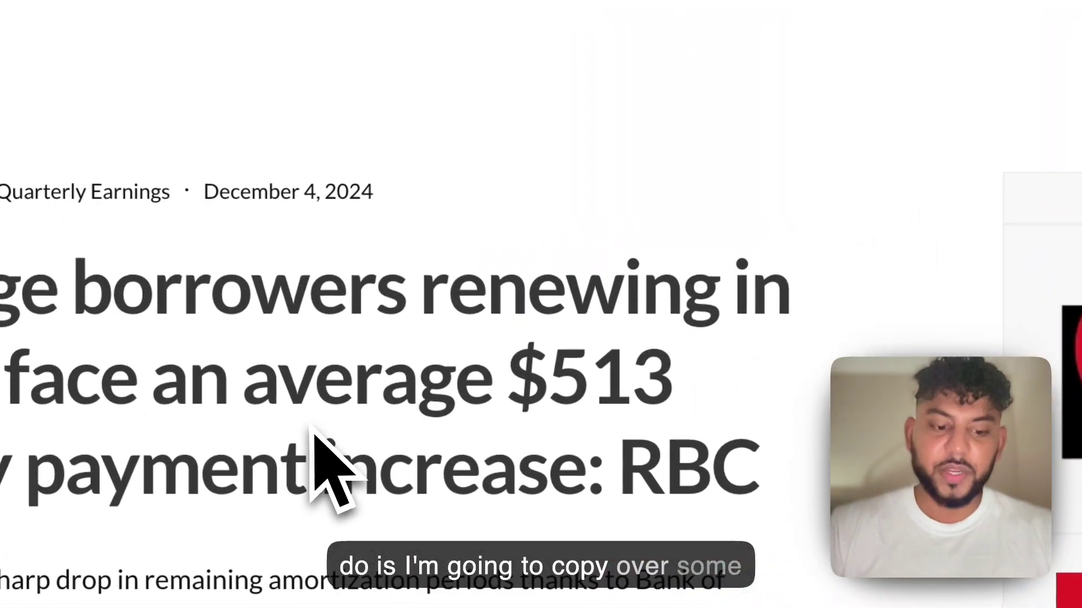
Select all text of the article on 2025 renewals facing a $513 payment increase
{"action": "key", "text": "ctrl+a"}
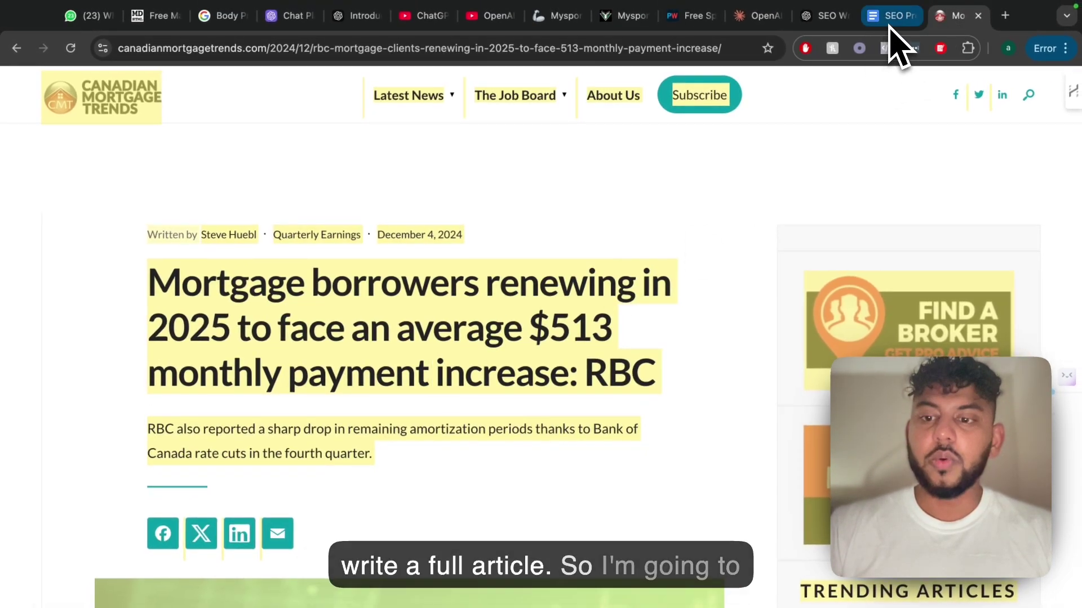
Send a prompt asking for a unique, non-plagiarized 2000-word markdown article with lists, tables and charts
{"action": "left_click", "coordinate": [831, 16]}
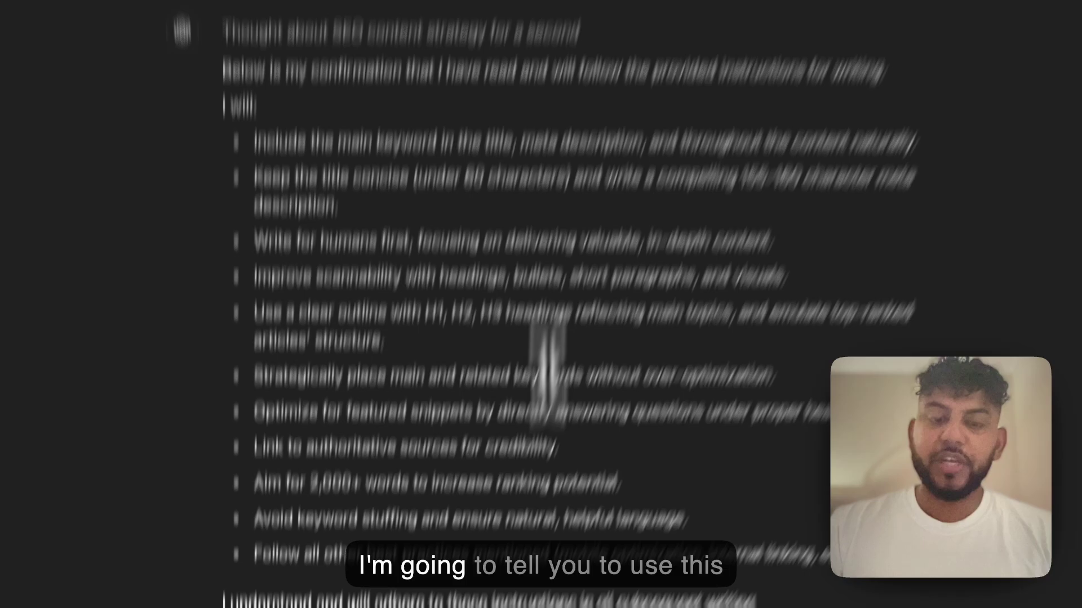
{"action": "type", "text": "use thsi information to write your own unique"}
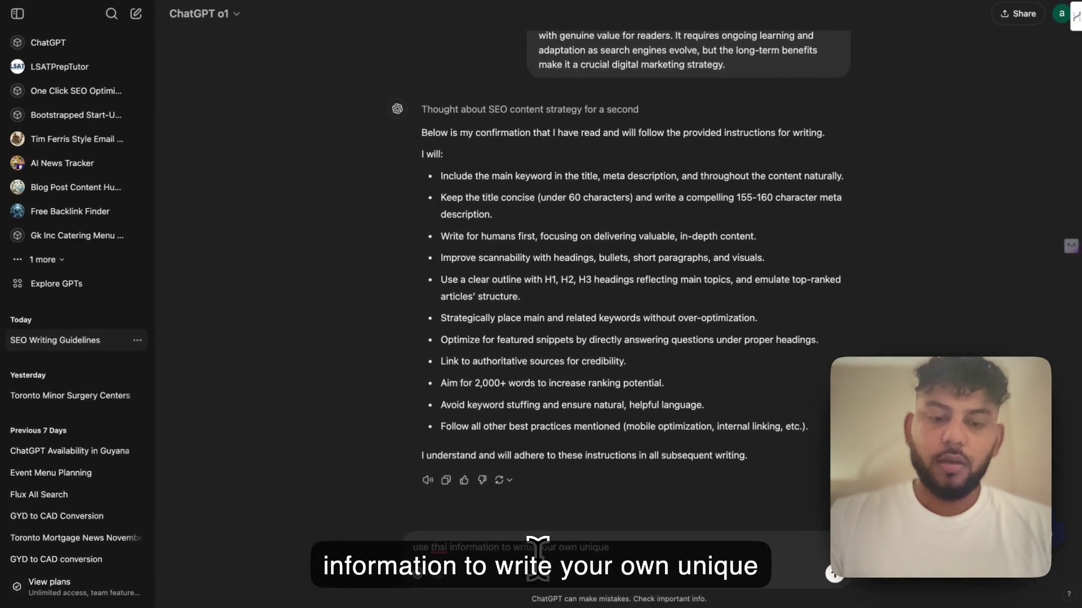
{"action": "type", "text": " article on this topic, do not plagerize write ina"}
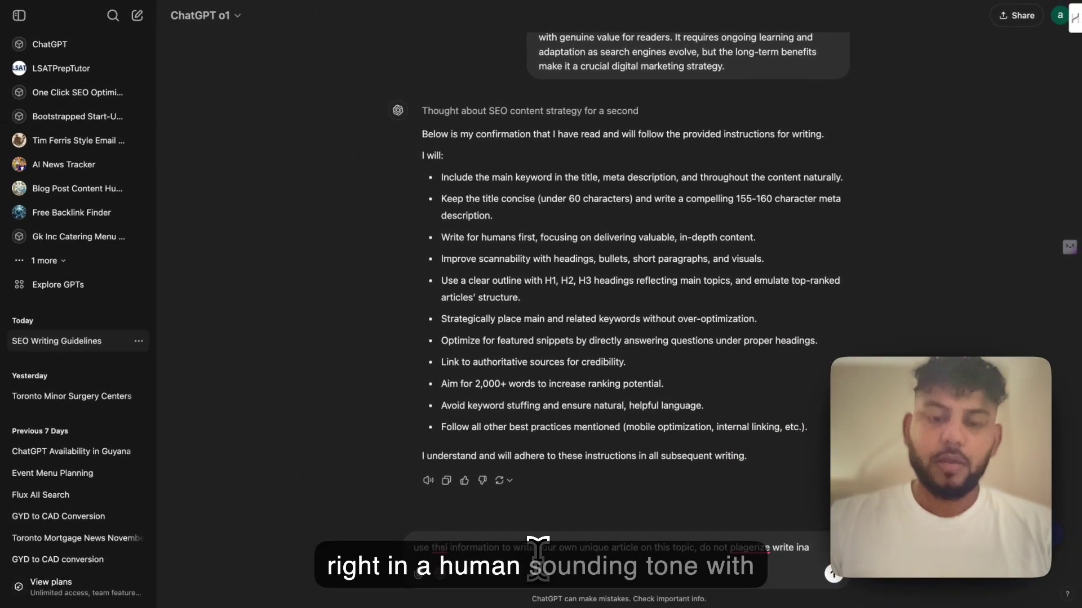
{"action": "type", "text": " human sounding tone, include list,tabels,charts, adn"}
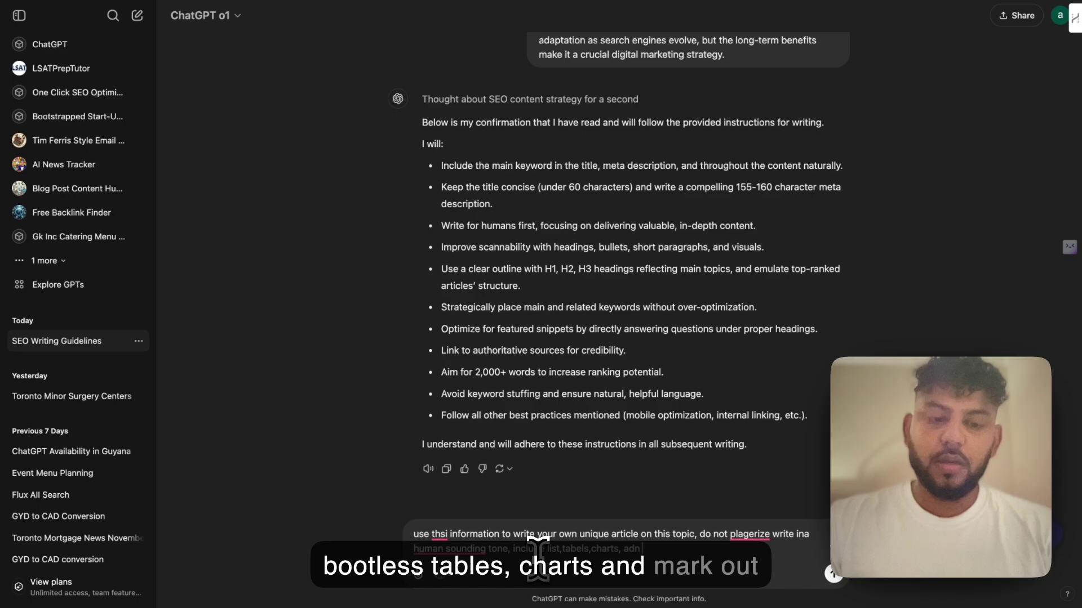
{"action": "type", "text": ". aimf or 2000 words and include othe r"}
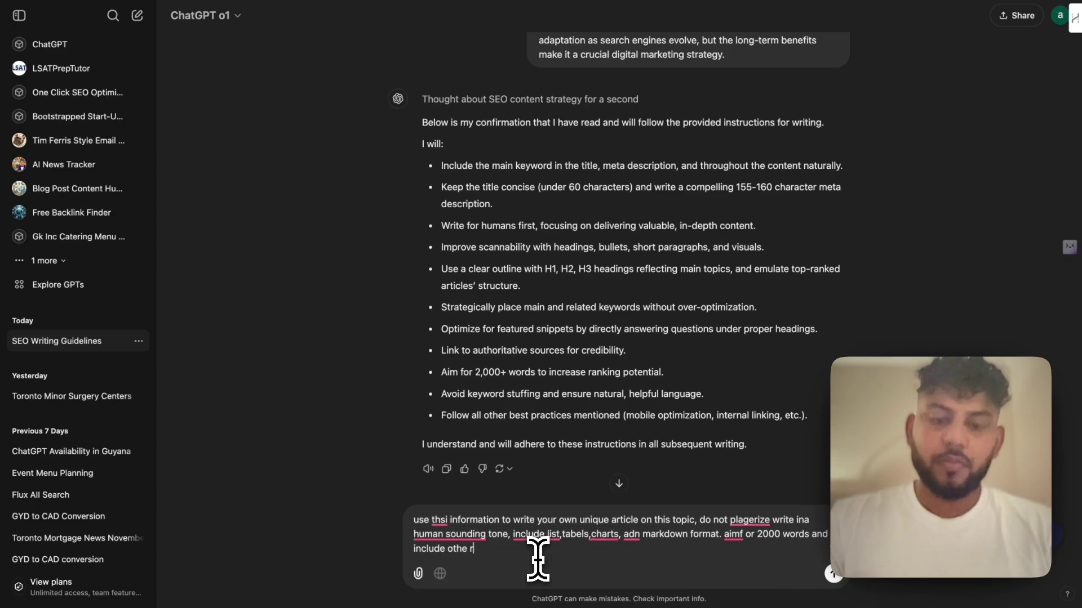
{"action": "type", "text": "information you deem relevant"}
{"action": "key", "text": "Return"}
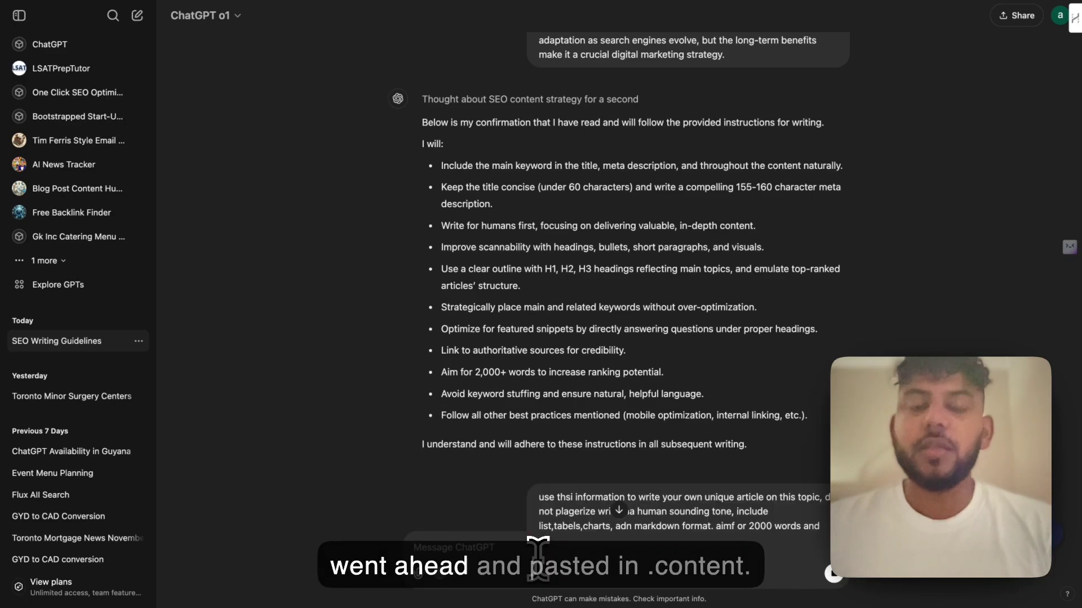
Follow o1's streaming article on Canadian mortgage rates and RBC's Q4 2024 results to its Conclusion
{"action": "scroll", "coordinate": [623, 514], "scroll_direction": "down", "scroll_amount": 20}
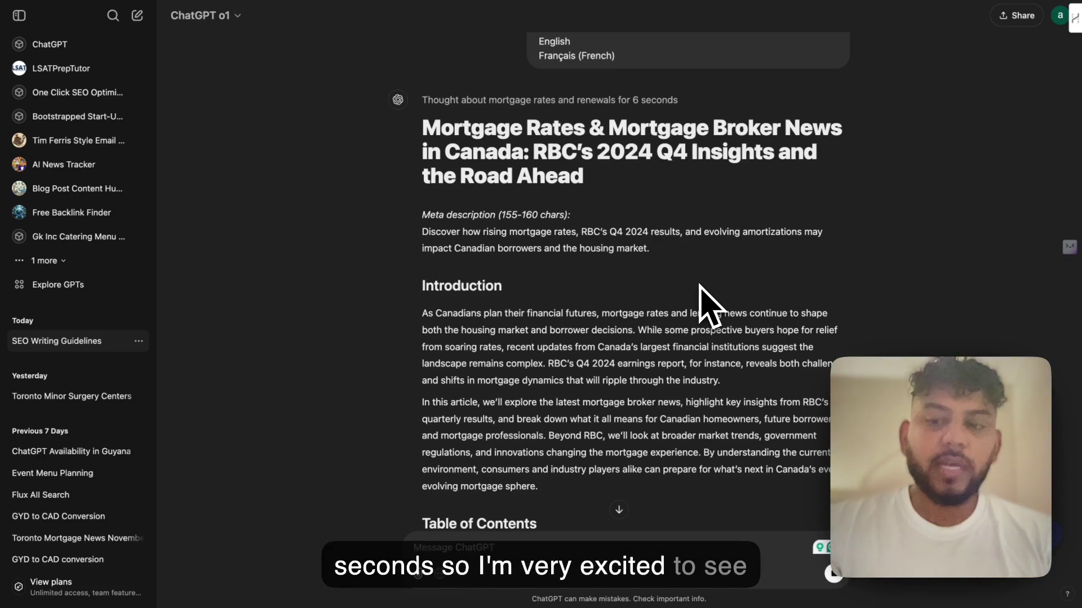
{"action": "scroll", "coordinate": [699, 284], "scroll_direction": "down", "scroll_amount": 13}
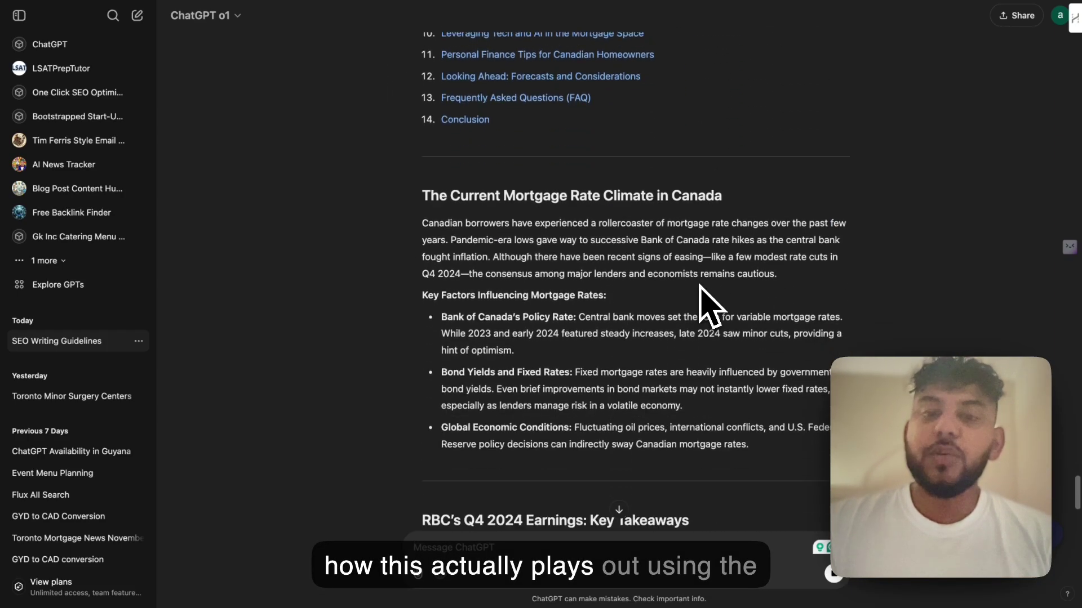
{"action": "scroll", "coordinate": [699, 284], "scroll_direction": "down", "scroll_amount": 12}
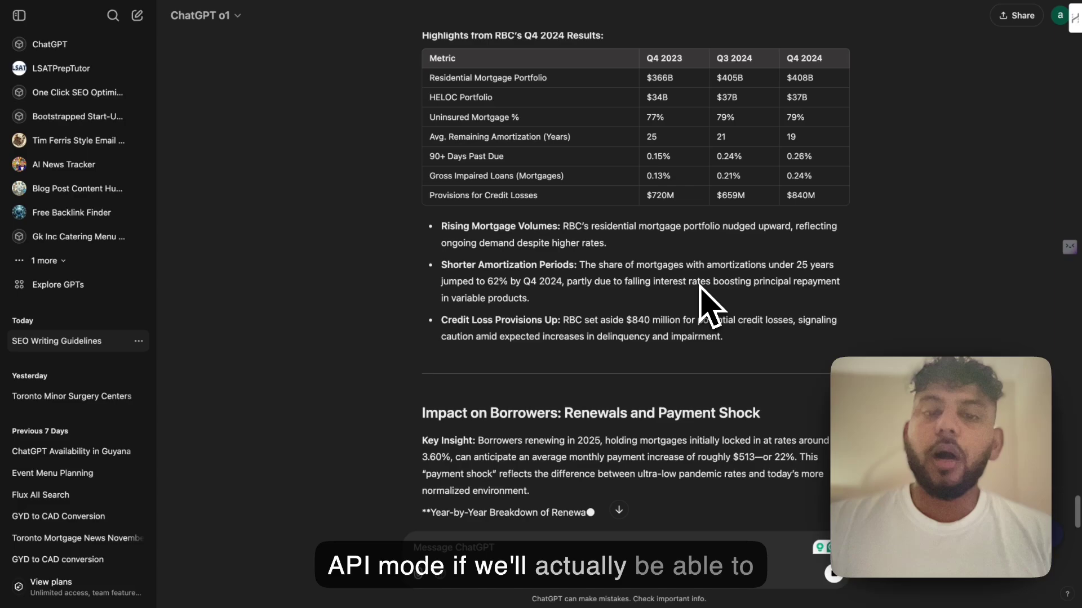
{"action": "scroll", "coordinate": [699, 284], "scroll_direction": "down", "scroll_amount": 10}
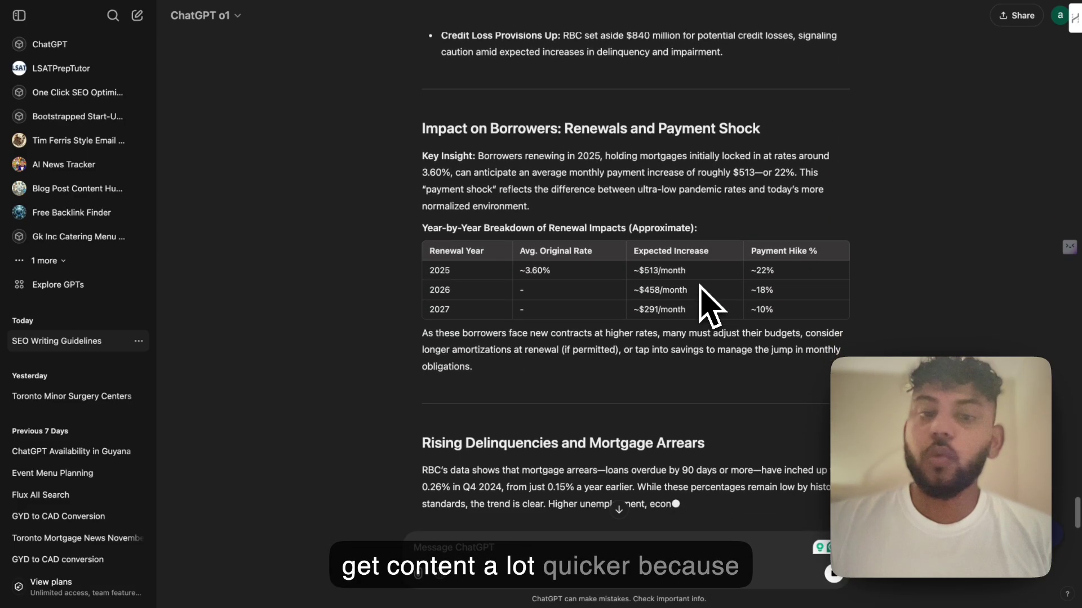
{"action": "scroll", "coordinate": [699, 284], "scroll_direction": "down", "scroll_amount": 5}
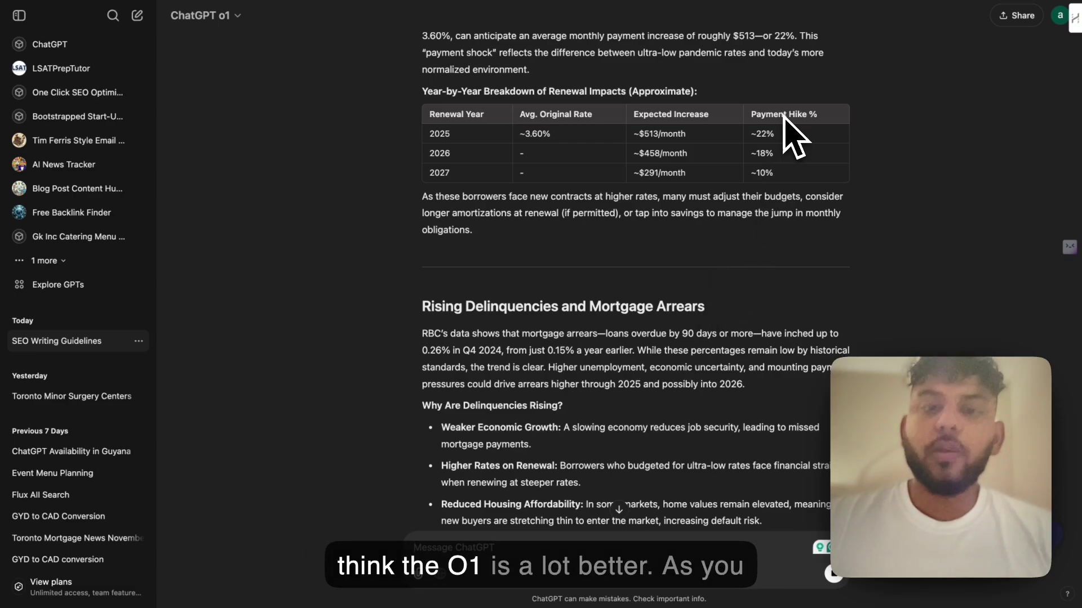
{"action": "scroll", "coordinate": [784, 116], "scroll_direction": "down", "scroll_amount": 10}
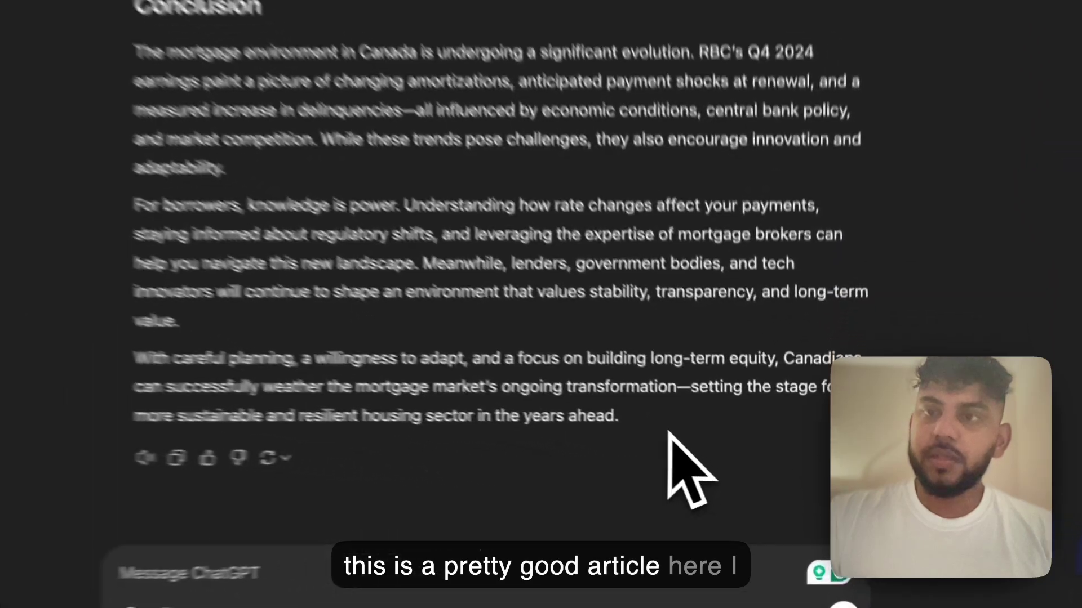
Count the article's words with Word Counter Plus: 2,215 words and 15,652 characters
{"action": "left_click_drag", "start_coordinate": [689, 464], "coordinate": [633, 349]}
{"action": "scroll", "coordinate": [454, 227], "scroll_direction": "up", "scroll_amount": 20}
{"action": "mouse_move", "coordinate": [445, 186]}
{"action": "left_mouse_down"}
{"action": "mouse_move", "coordinate": [454, 227]}
{"action": "mouse_move", "coordinate": [603, 362]}
{"action": "mouse_move", "coordinate": [623, 338]}
{"action": "mouse_move", "coordinate": [641, 215]}
{"action": "mouse_move", "coordinate": [651, 253]}
{"action": "mouse_move", "coordinate": [437, 318]}
{"action": "mouse_move", "coordinate": [427, 184]}
{"action": "left_mouse_up"}
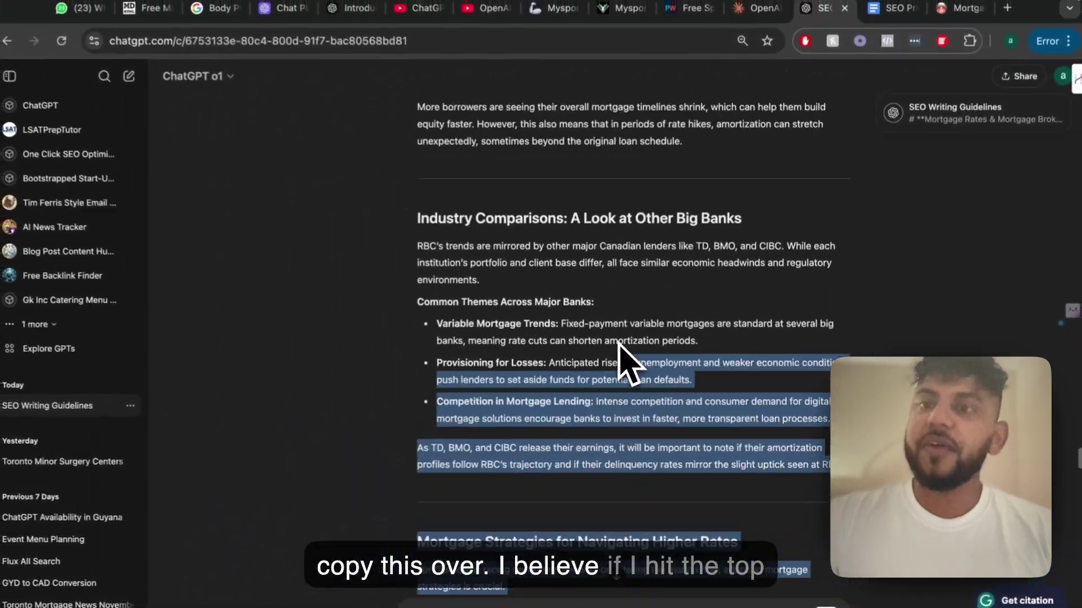
{"action": "scroll", "coordinate": [623, 338], "scroll_direction": "up", "scroll_amount": 10}
{"action": "scroll", "coordinate": [640, 219], "scroll_direction": "up", "scroll_amount": 8}
{"action": "scroll", "coordinate": [640, 225], "scroll_direction": "up", "scroll_amount": 15}
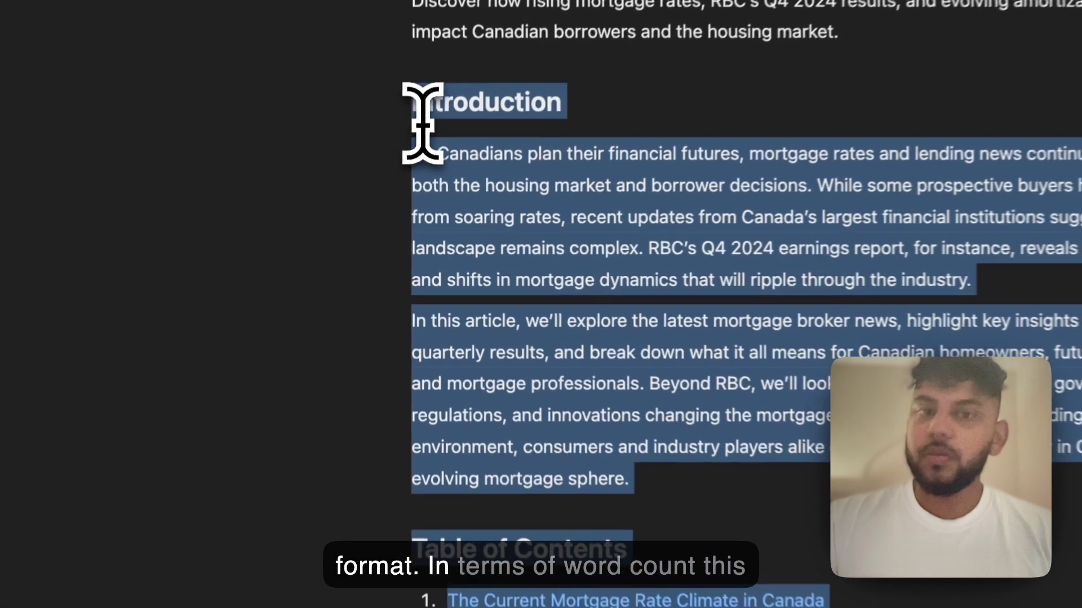
{"action": "right_click", "coordinate": [485, 220]}
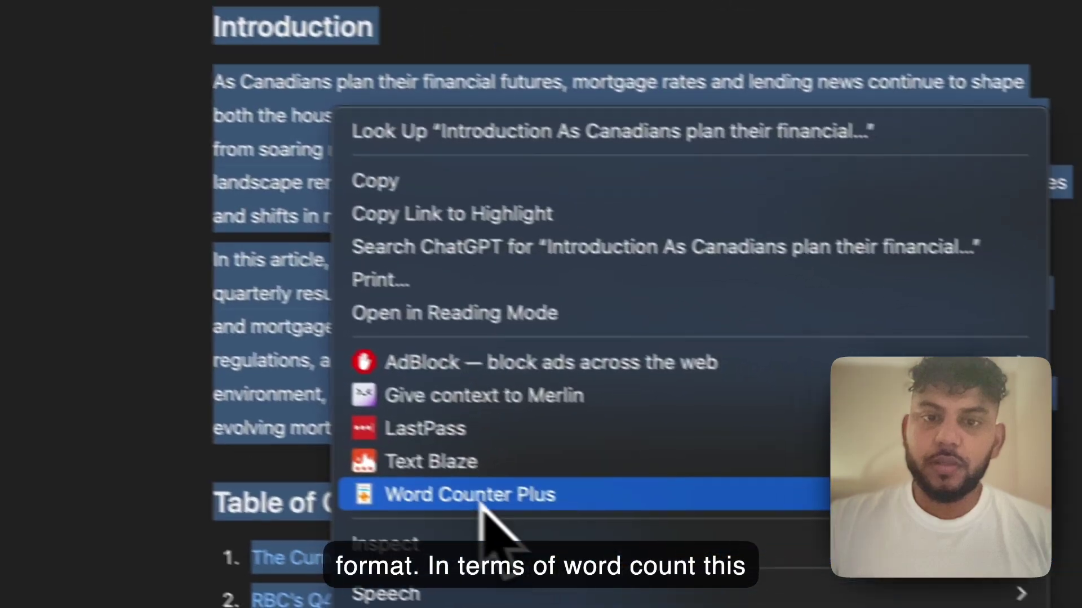
{"action": "left_click", "coordinate": [586, 558]}
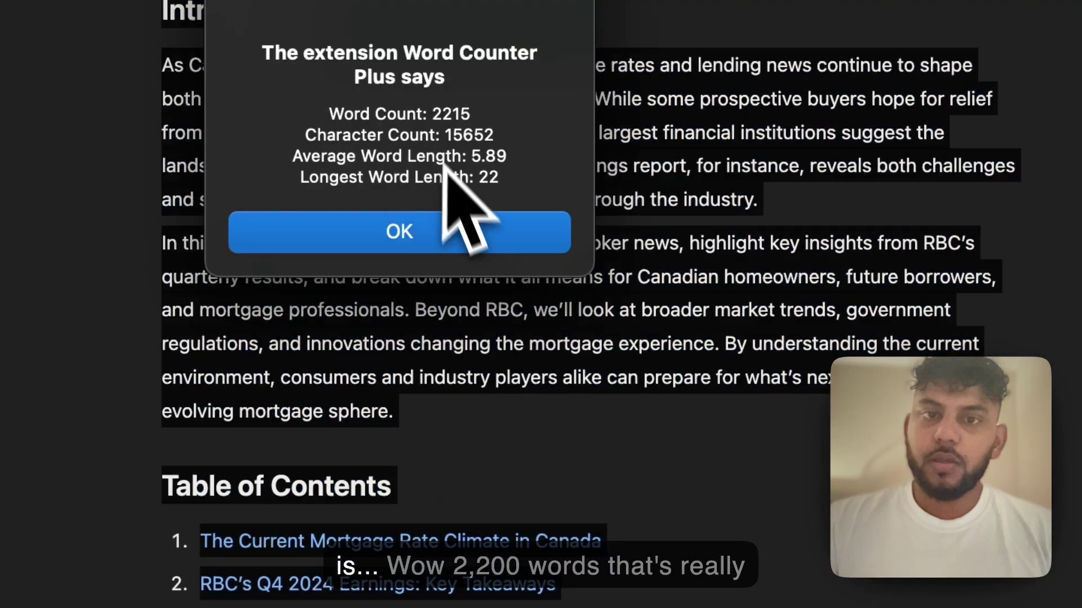
{"action": "left_click", "coordinate": [454, 242]}
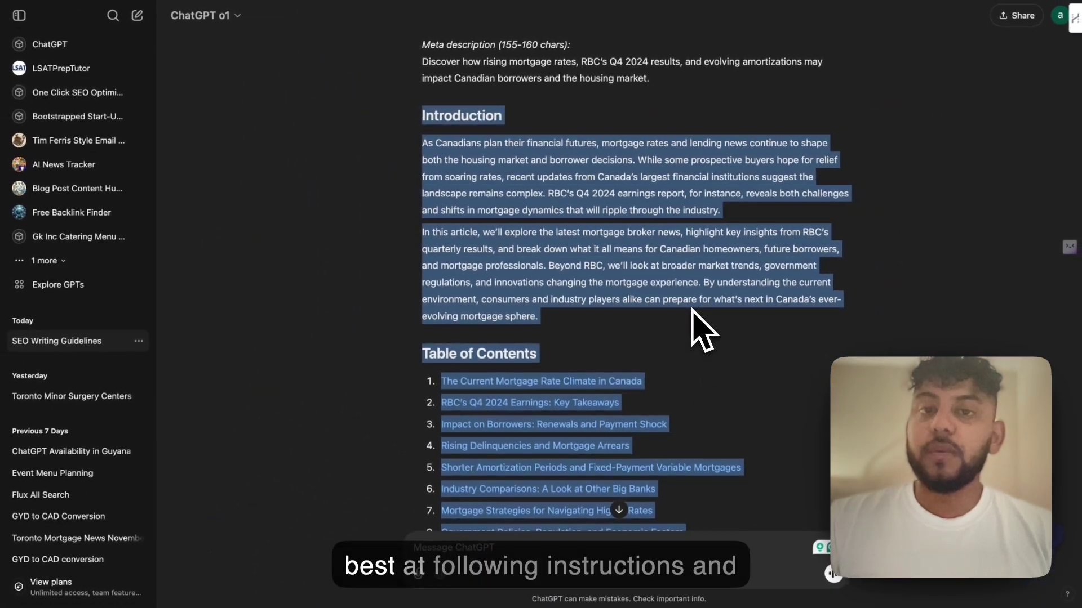
{"action": "scroll", "coordinate": [691, 308], "scroll_direction": "up", "scroll_amount": 5}
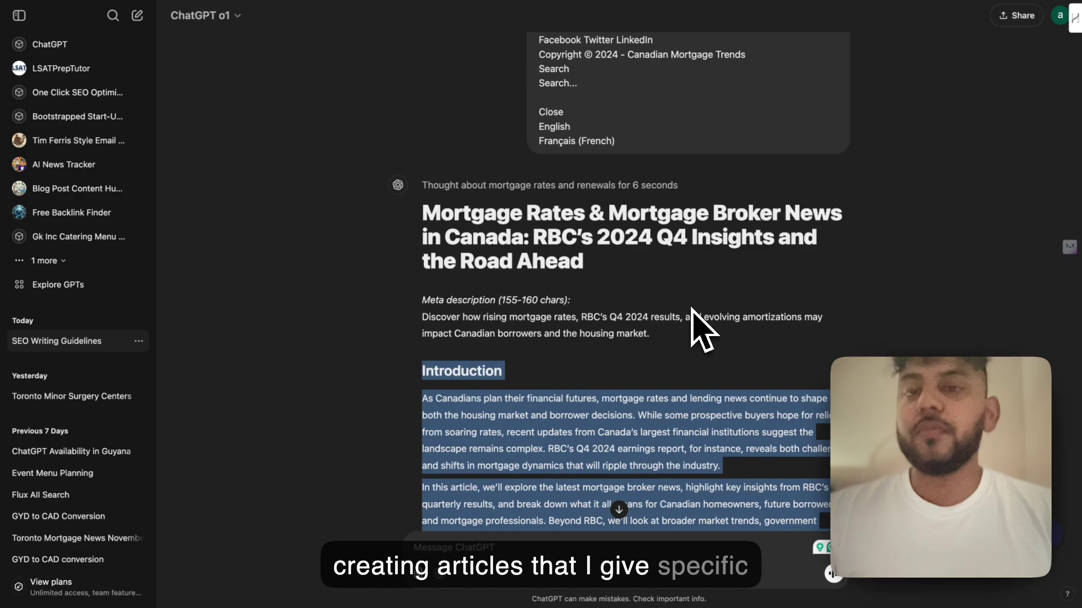
{"action": "scroll", "coordinate": [692, 309], "scroll_direction": "down", "scroll_amount": 8}
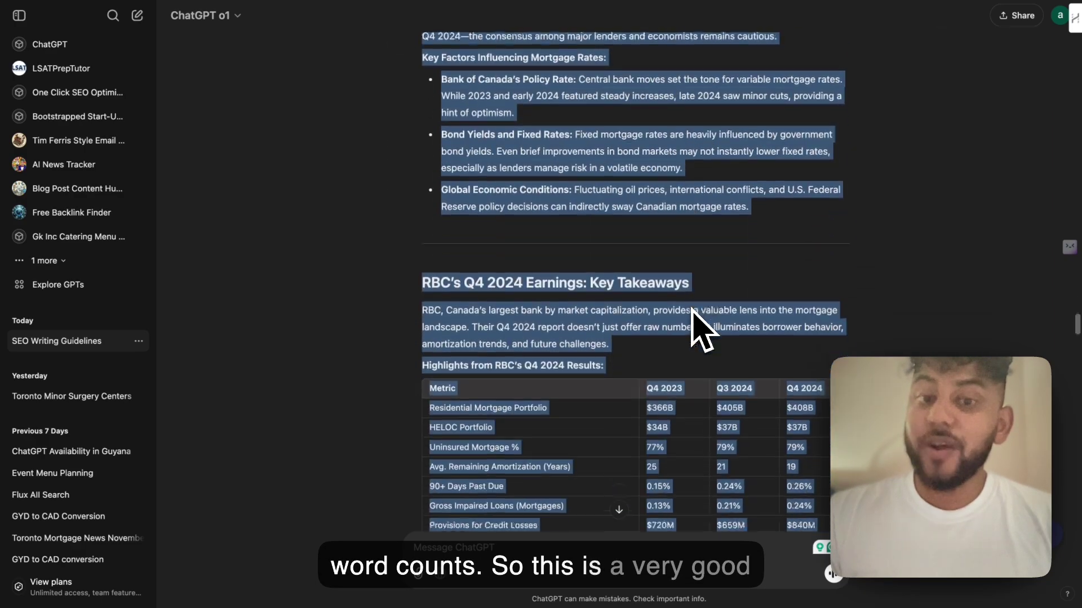
{"action": "scroll", "coordinate": [700, 326], "scroll_direction": "down", "scroll_amount": 7}
{"action": "left_click", "coordinate": [700, 327]}
{"action": "scroll", "coordinate": [698, 338], "scroll_direction": "up", "scroll_amount": 3}
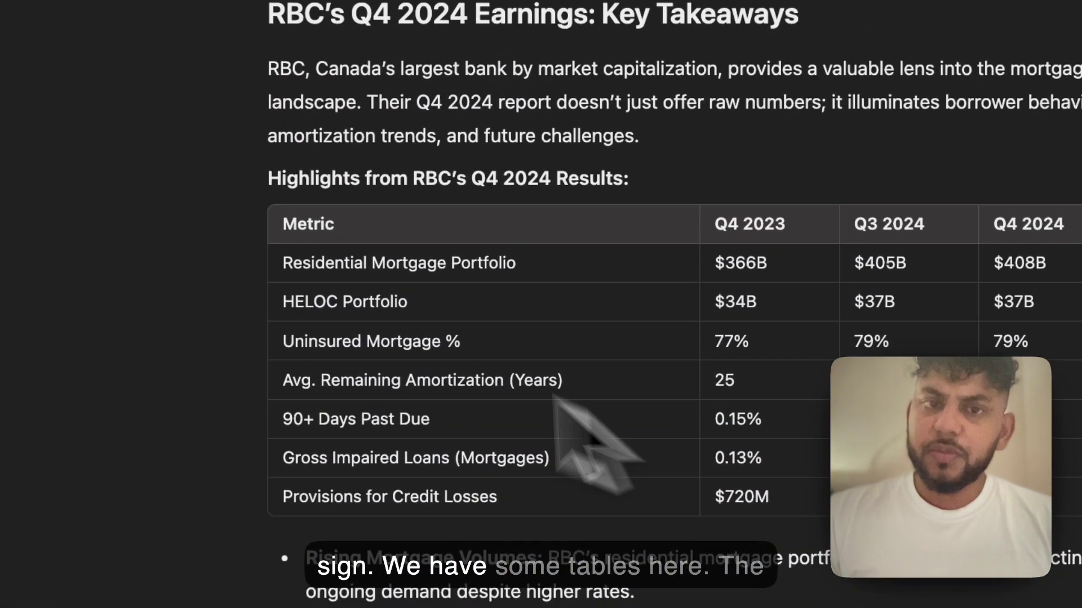
{"action": "scroll", "coordinate": [483, 241], "scroll_direction": "up", "scroll_amount": 10}
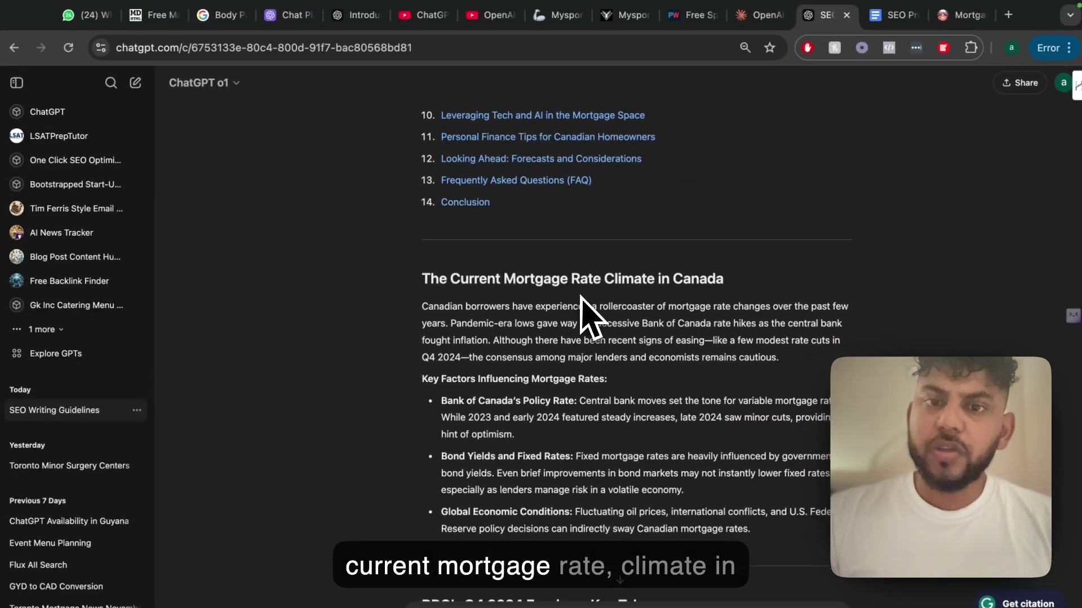
{"action": "scroll", "coordinate": [584, 314], "scroll_direction": "down", "scroll_amount": 5}
{"action": "scroll", "coordinate": [585, 338], "scroll_direction": "up", "scroll_amount": 2}
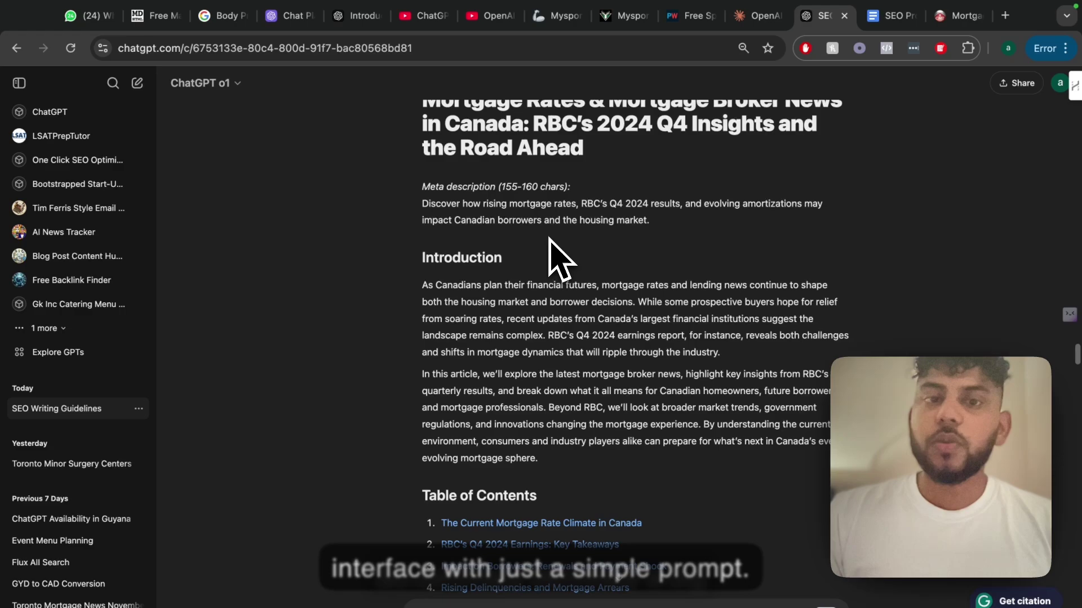
{"action": "left_click", "coordinate": [549, 206]}
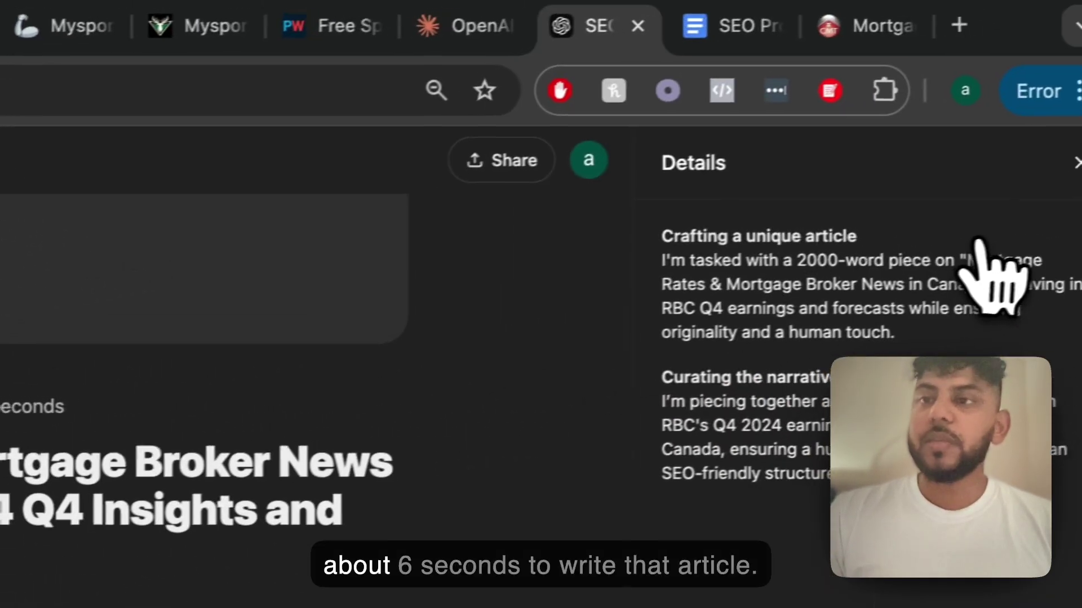
{"action": "left_click", "coordinate": [1075, 163]}
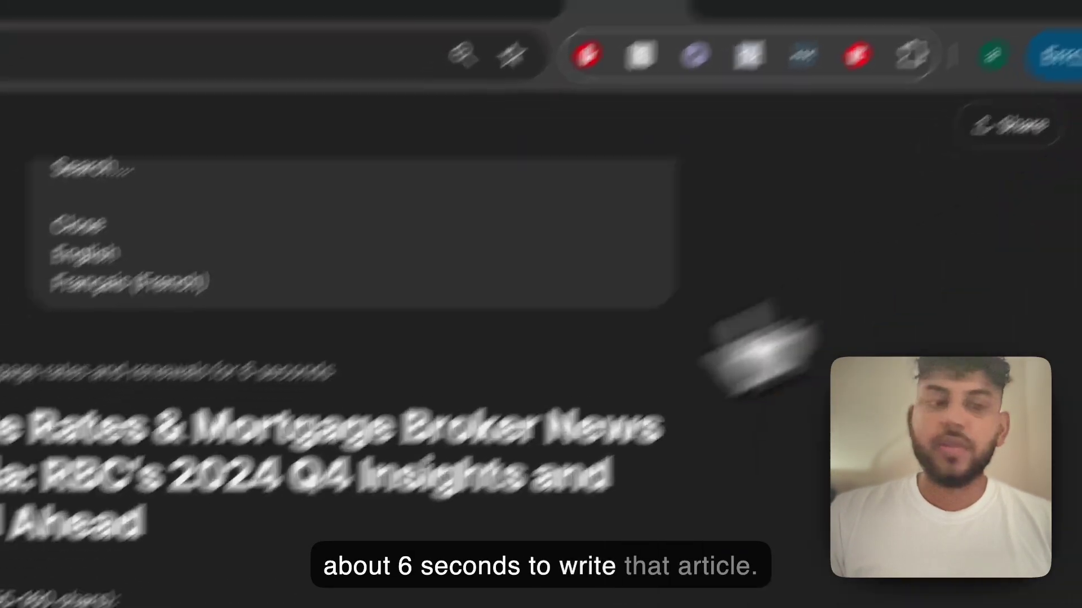
{"action": "scroll", "coordinate": [479, 451], "scroll_direction": "down", "scroll_amount": 5}
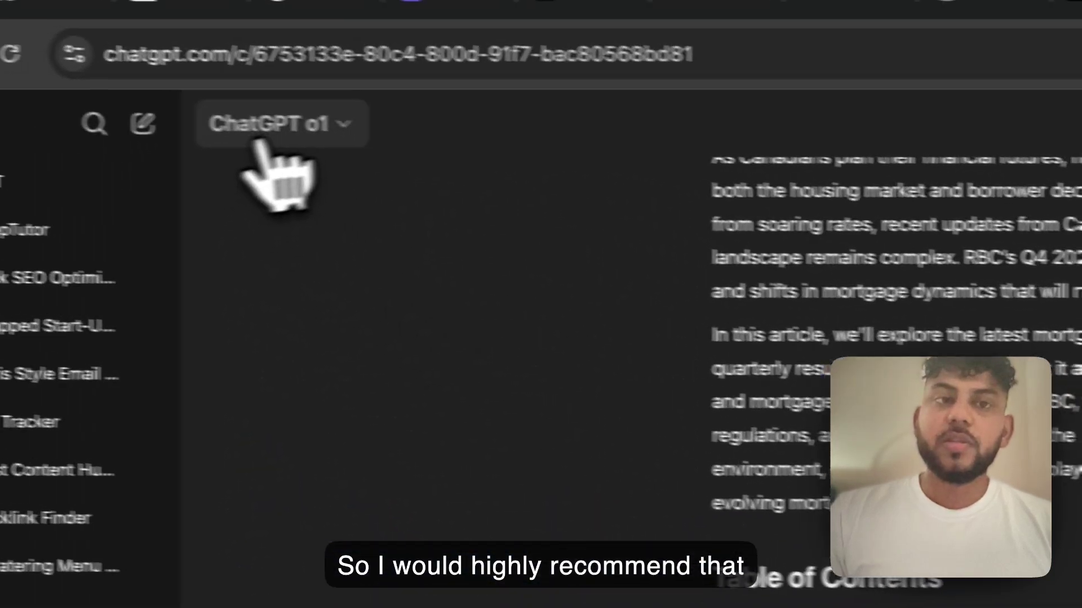
{"action": "left_click", "coordinate": [271, 129]}
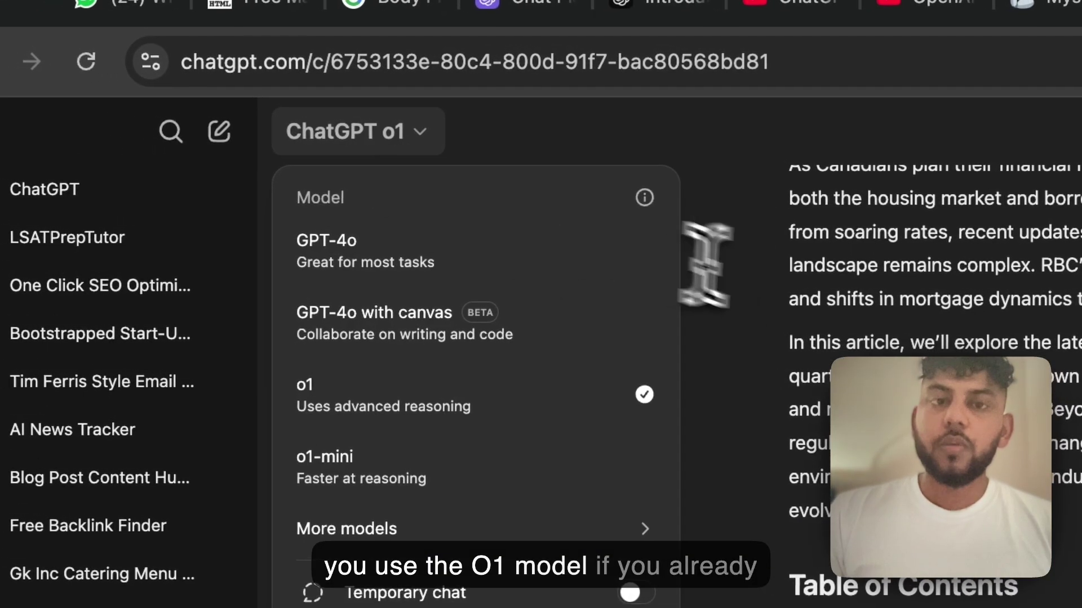
{"action": "left_click", "coordinate": [713, 298]}
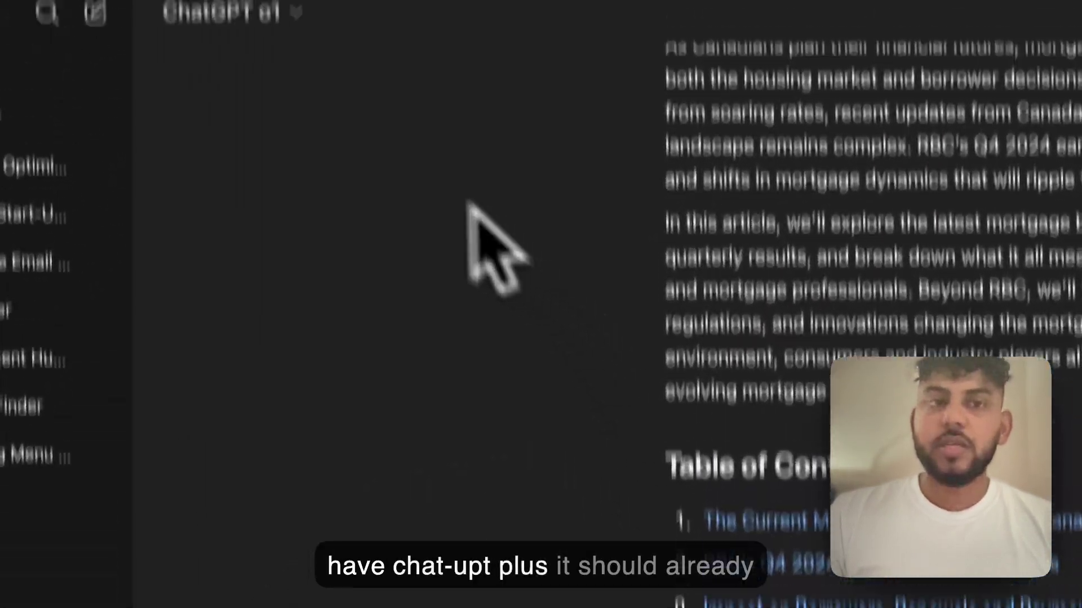
{"action": "left_click", "coordinate": [283, 179]}
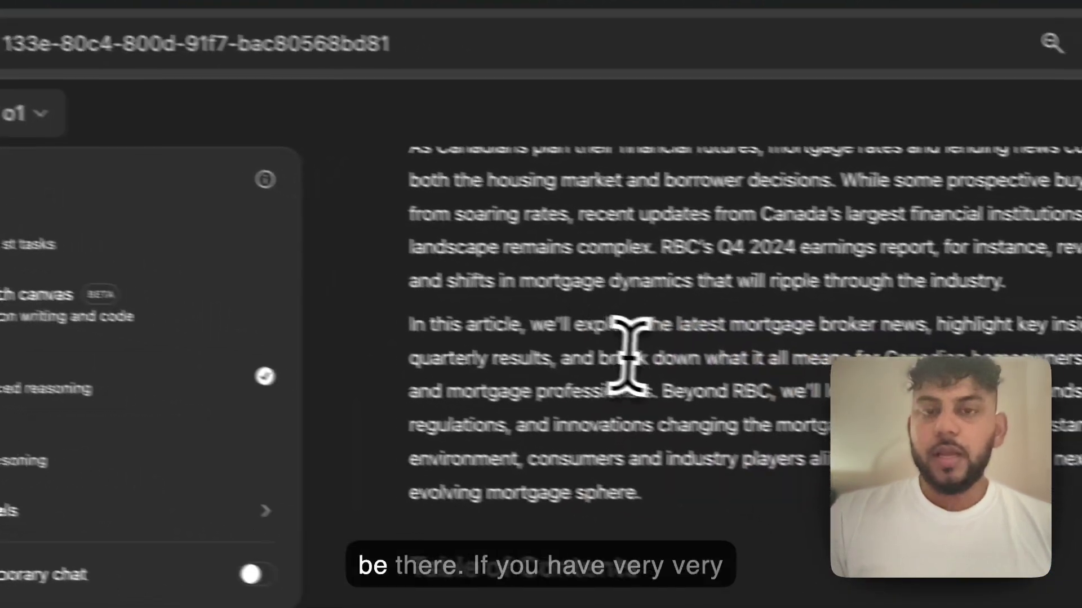
{"action": "left_click", "coordinate": [895, 405]}
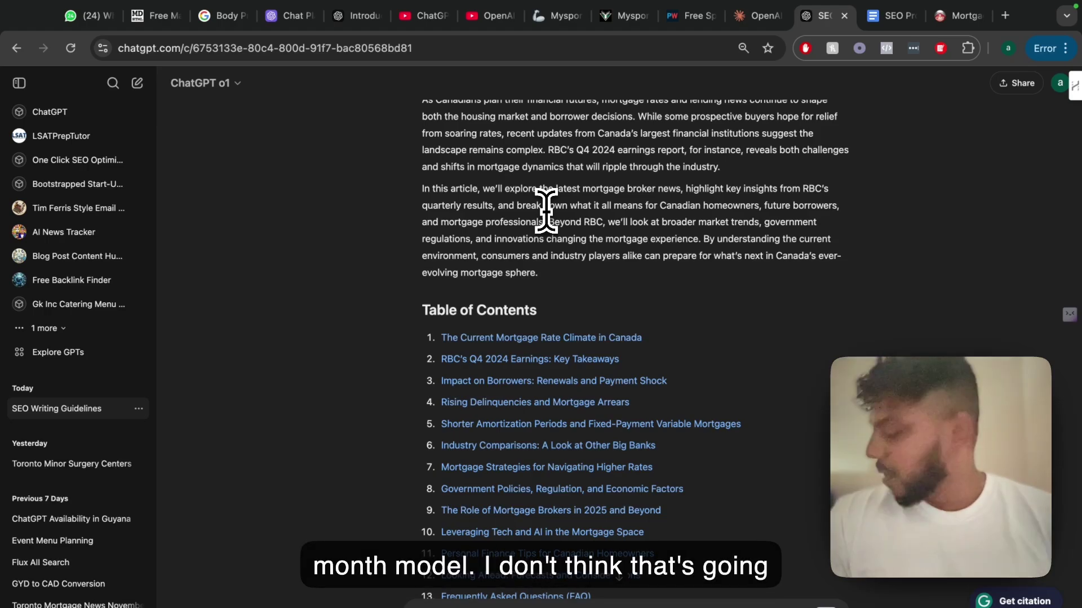
Scroll through the finished mortgage article down to its Conclusion
{"action": "scroll", "coordinate": [546, 210], "scroll_direction": "up", "scroll_amount": 5}
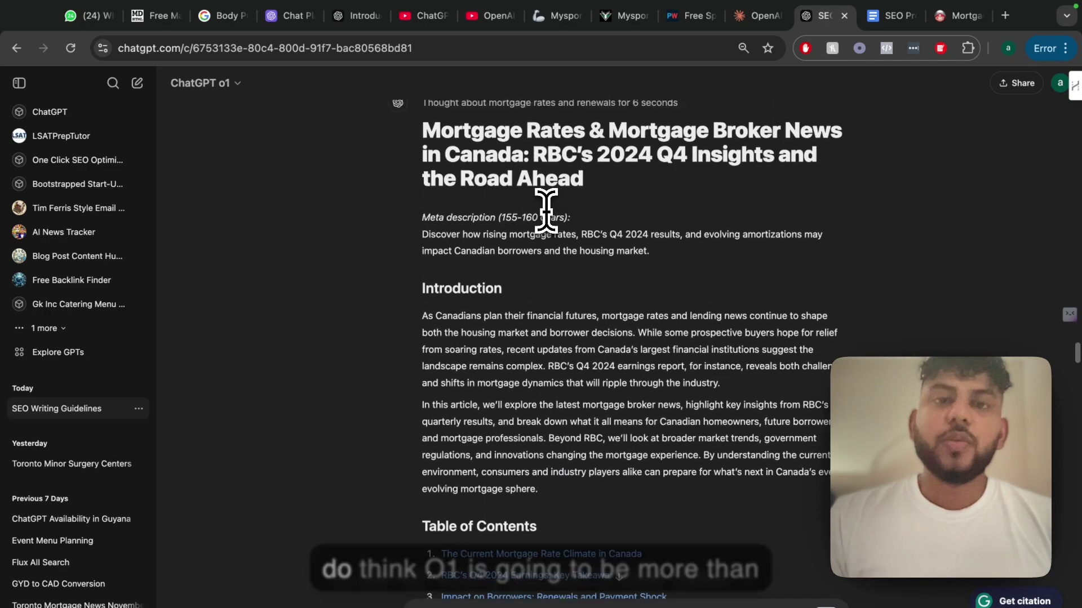
{"action": "scroll", "coordinate": [599, 273], "scroll_direction": "up", "scroll_amount": 6}
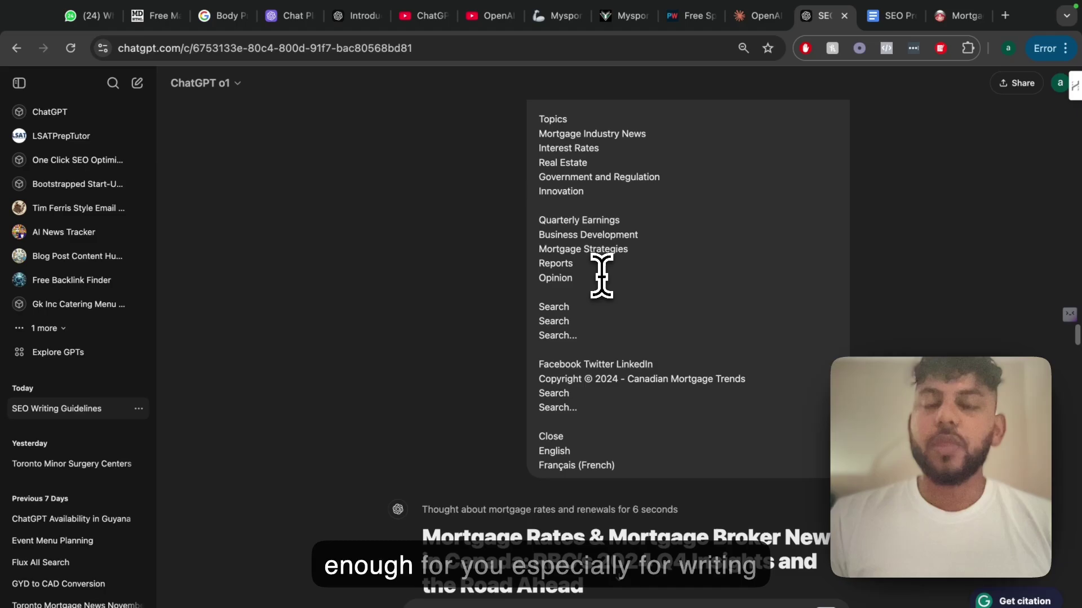
{"action": "scroll", "coordinate": [602, 276], "scroll_direction": "down", "scroll_amount": 14}
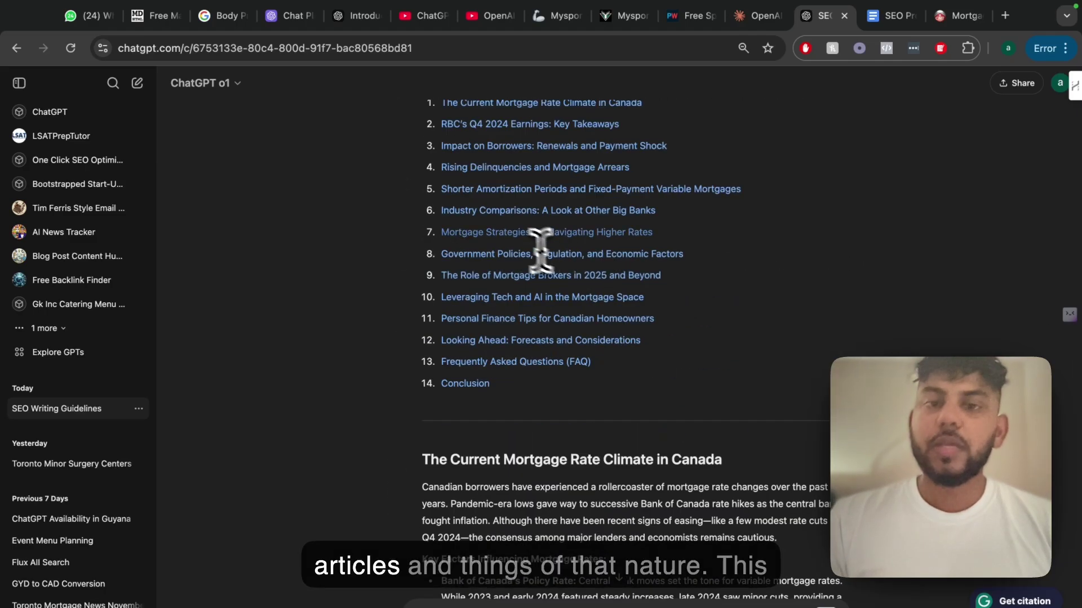
{"action": "scroll", "coordinate": [543, 327], "scroll_direction": "down", "scroll_amount": 20}
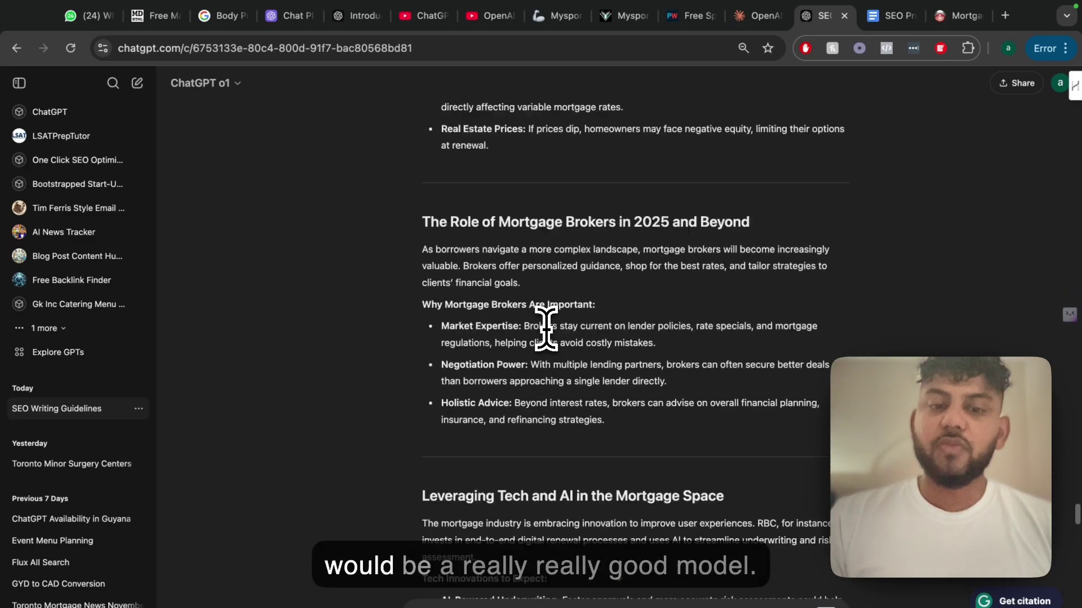
{"action": "scroll", "coordinate": [546, 328], "scroll_direction": "down", "scroll_amount": 8}
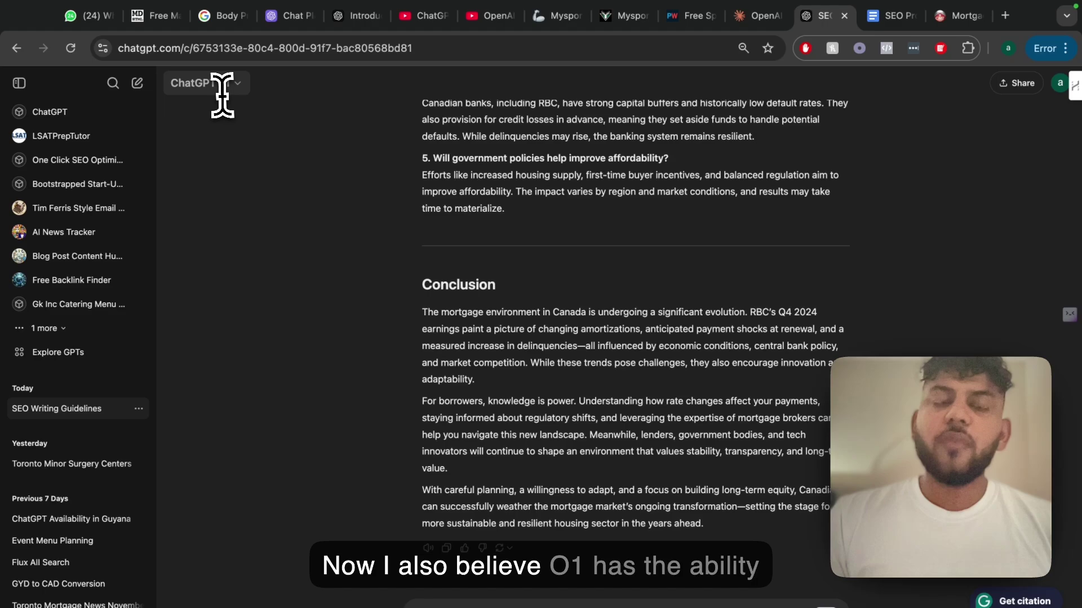
{"action": "scroll", "coordinate": [458, 475], "scroll_direction": "down", "scroll_amount": 3}
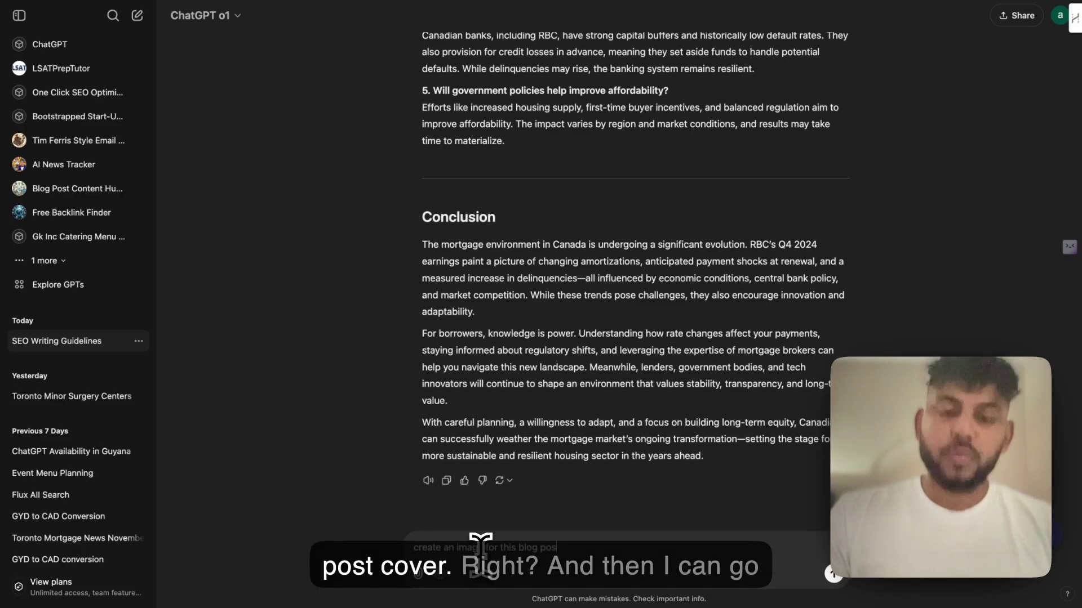
Send the cover-image request and scroll through o1's concept, color palette and Stable Diffusion prompt
{"action": "key", "text": "Return"}
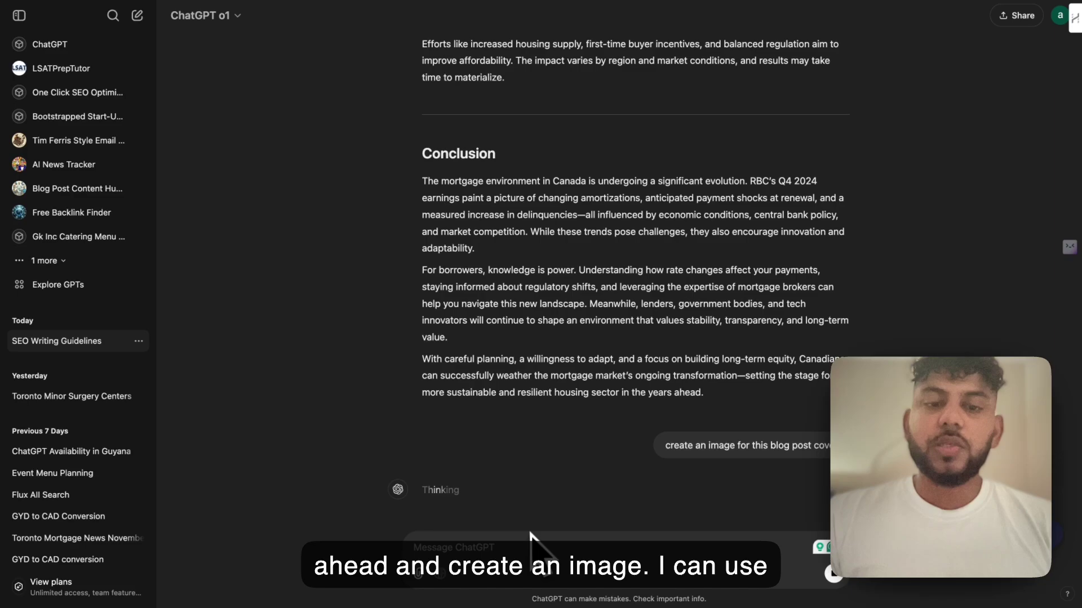
{"action": "scroll", "coordinate": [543, 373], "scroll_direction": "down", "scroll_amount": 10}
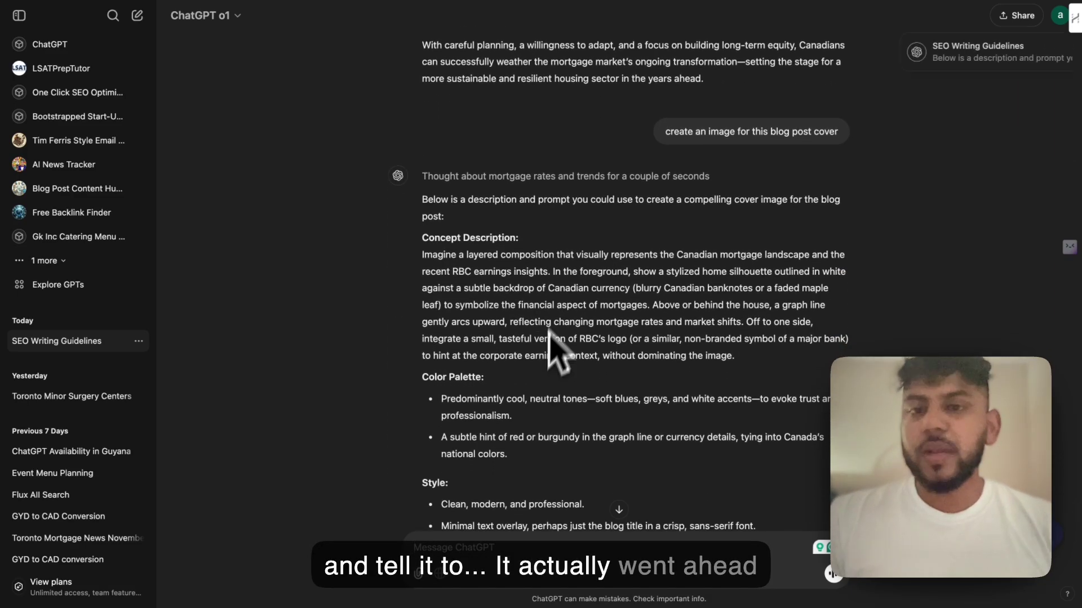
{"action": "scroll", "coordinate": [563, 293], "scroll_direction": "down", "scroll_amount": 5}
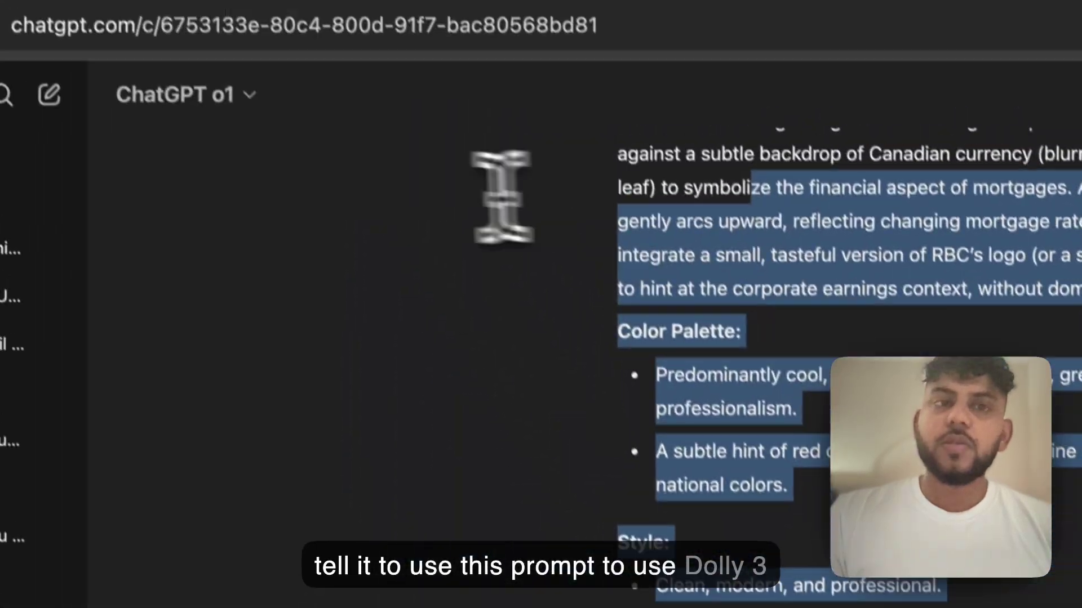
{"action": "left_click", "coordinate": [237, 93]}
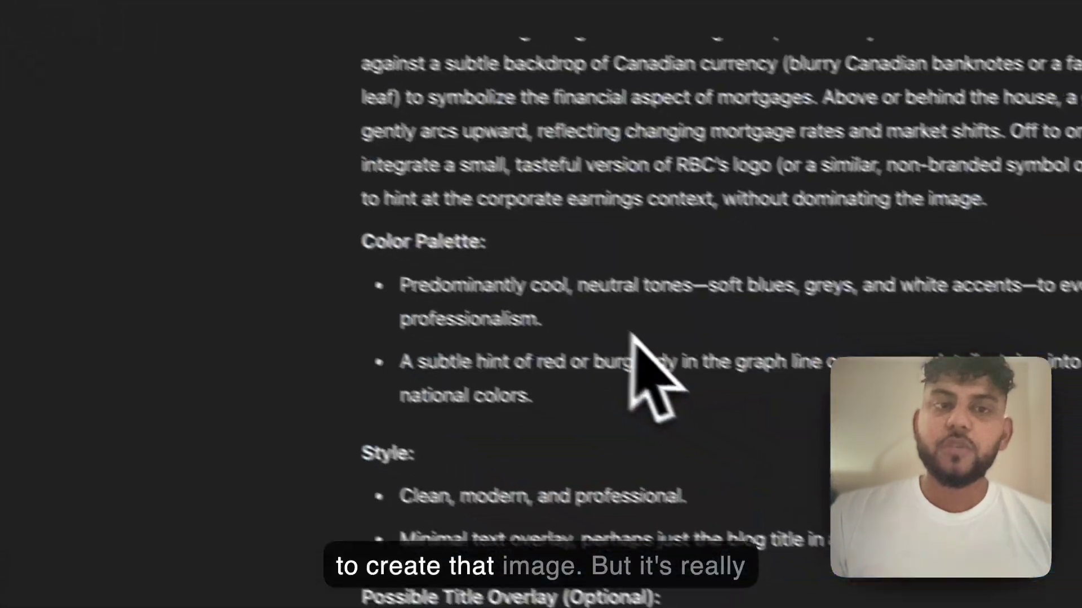
{"action": "scroll", "coordinate": [591, 386], "scroll_direction": "up", "scroll_amount": 5}
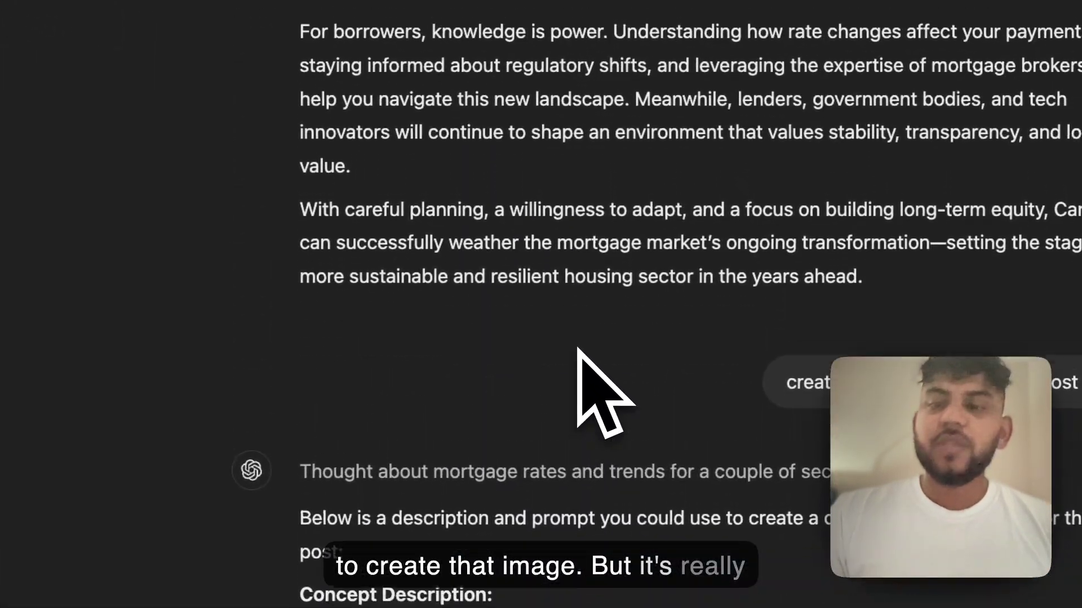
{"action": "scroll", "coordinate": [578, 349], "scroll_direction": "up", "scroll_amount": 10}
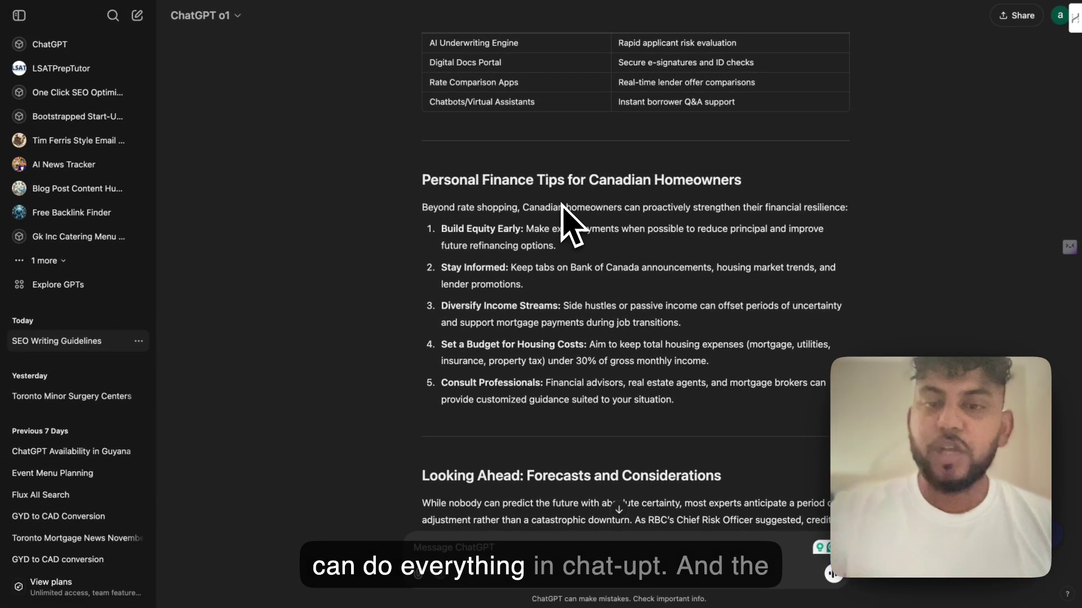
{"action": "scroll", "coordinate": [561, 204], "scroll_direction": "up", "scroll_amount": 10}
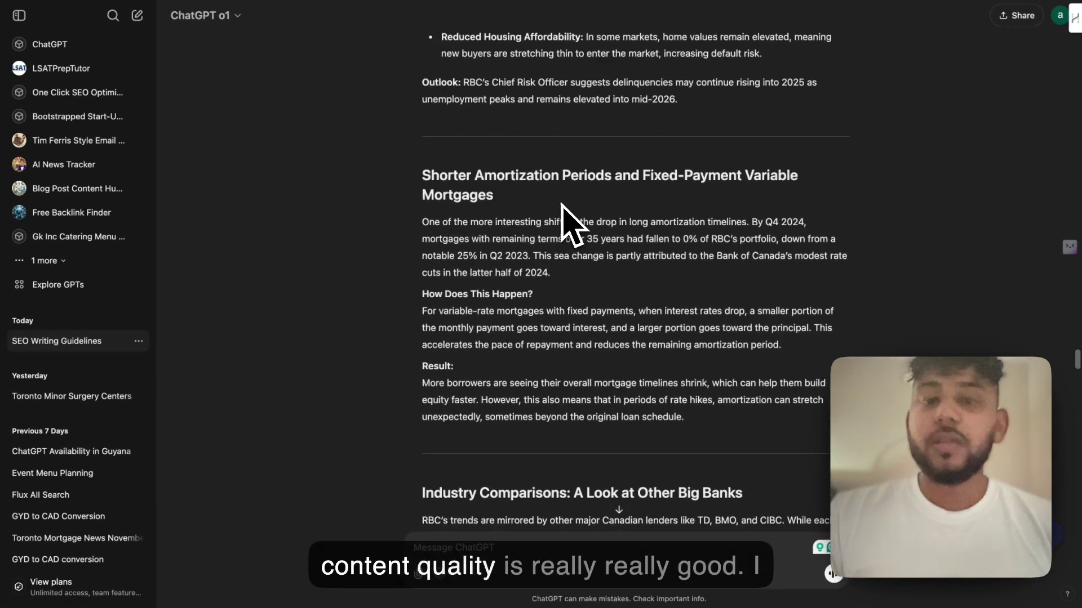
{"action": "scroll", "coordinate": [561, 204], "scroll_direction": "up", "scroll_amount": 10}
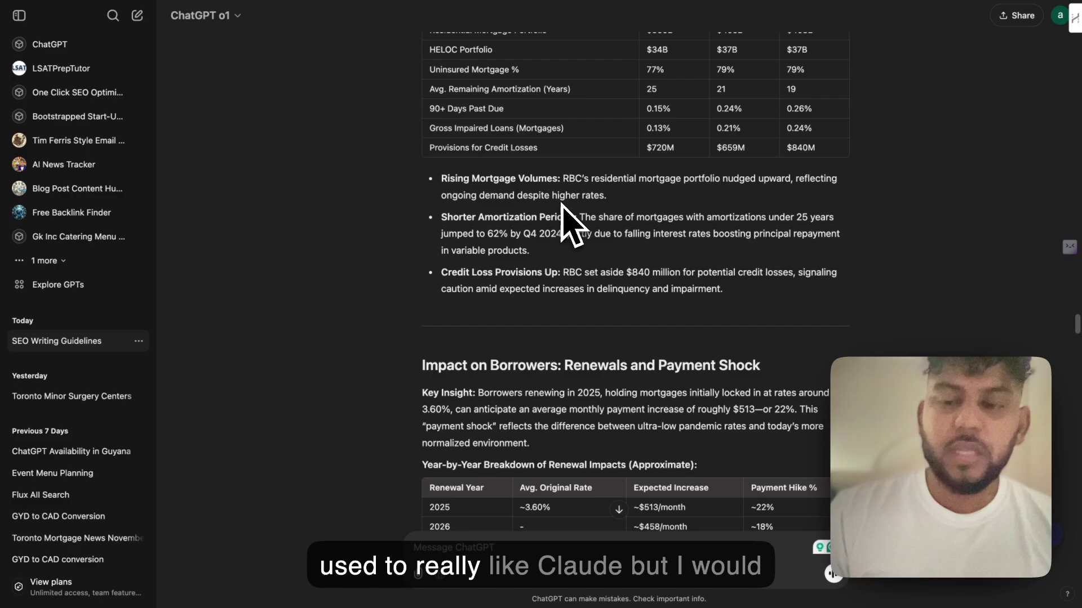
{"action": "scroll", "coordinate": [561, 204], "scroll_direction": "up", "scroll_amount": 10}
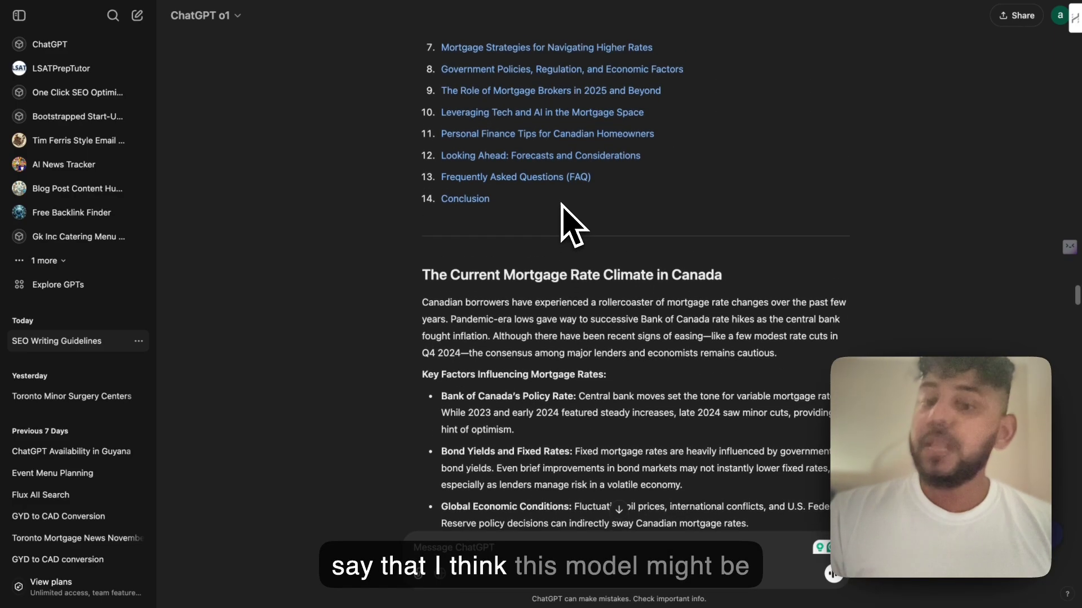
{"action": "scroll", "coordinate": [566, 219], "scroll_direction": "up", "scroll_amount": 10}
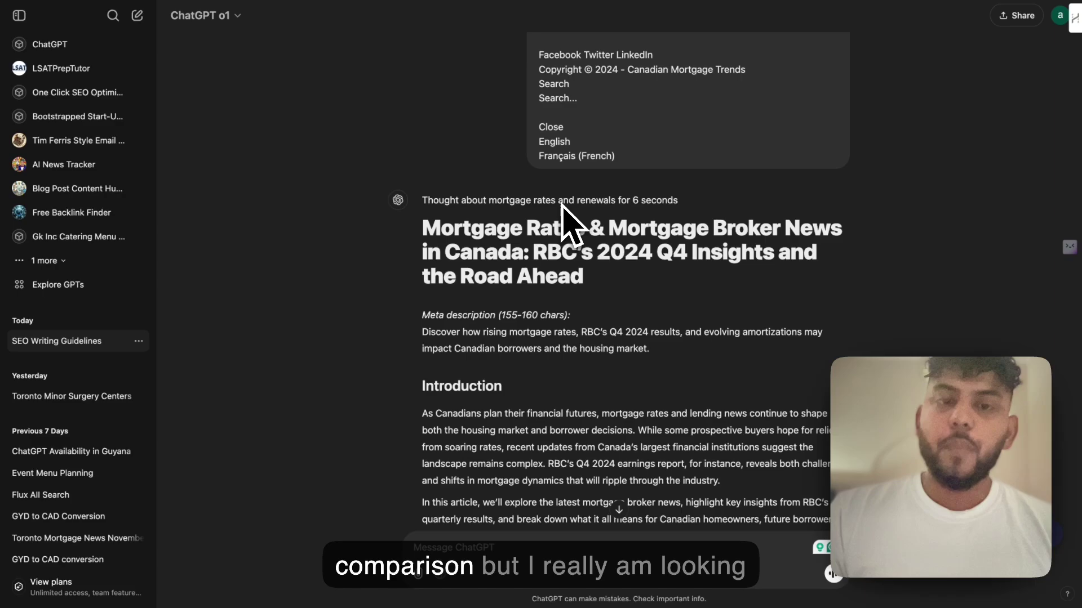
{"action": "scroll", "coordinate": [648, 371], "scroll_direction": "down", "scroll_amount": 4}
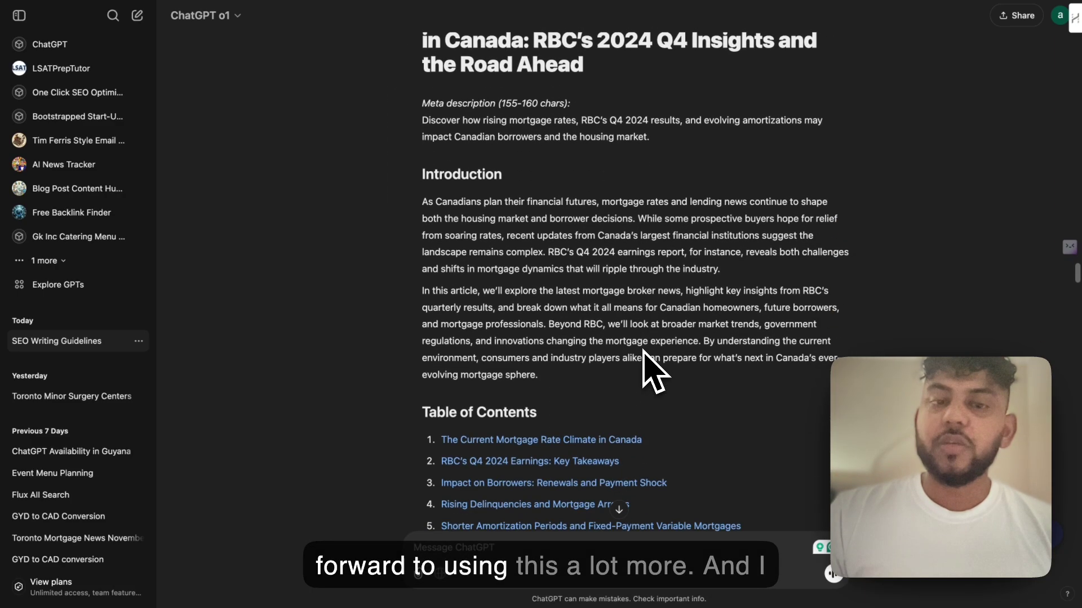
{"action": "scroll", "coordinate": [648, 368], "scroll_direction": "down", "scroll_amount": 4}
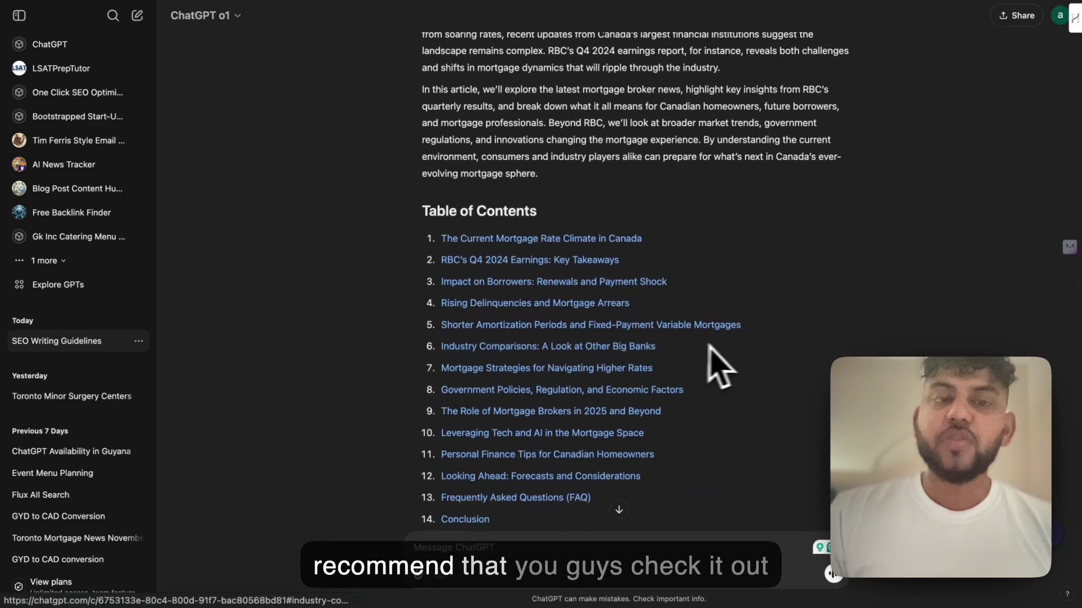
{"action": "scroll", "coordinate": [723, 355], "scroll_direction": "down", "scroll_amount": 4}
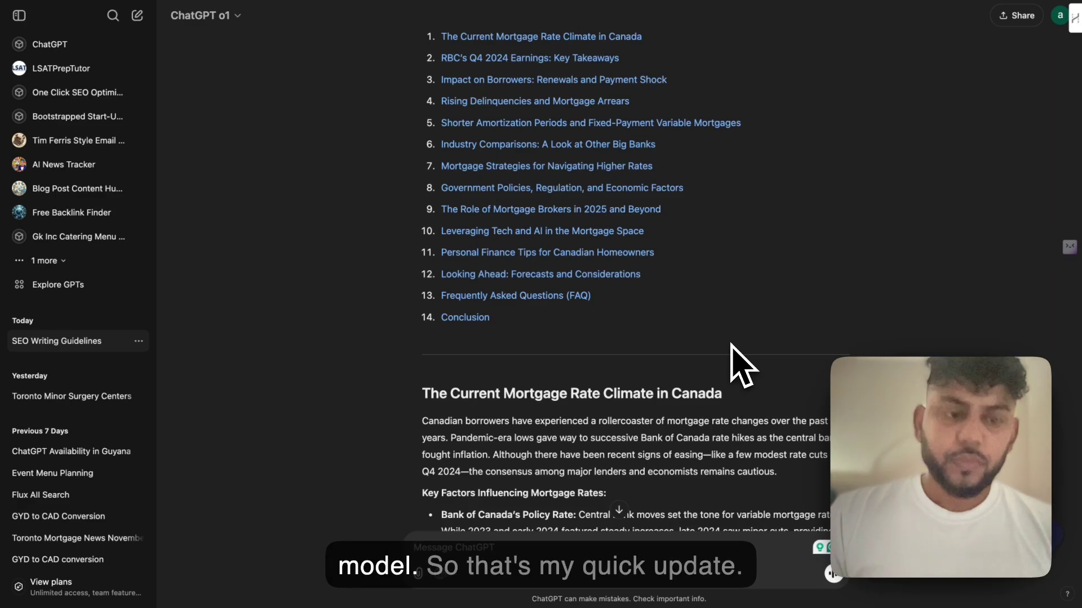
{"action": "scroll", "coordinate": [742, 366], "scroll_direction": "down", "scroll_amount": 10}
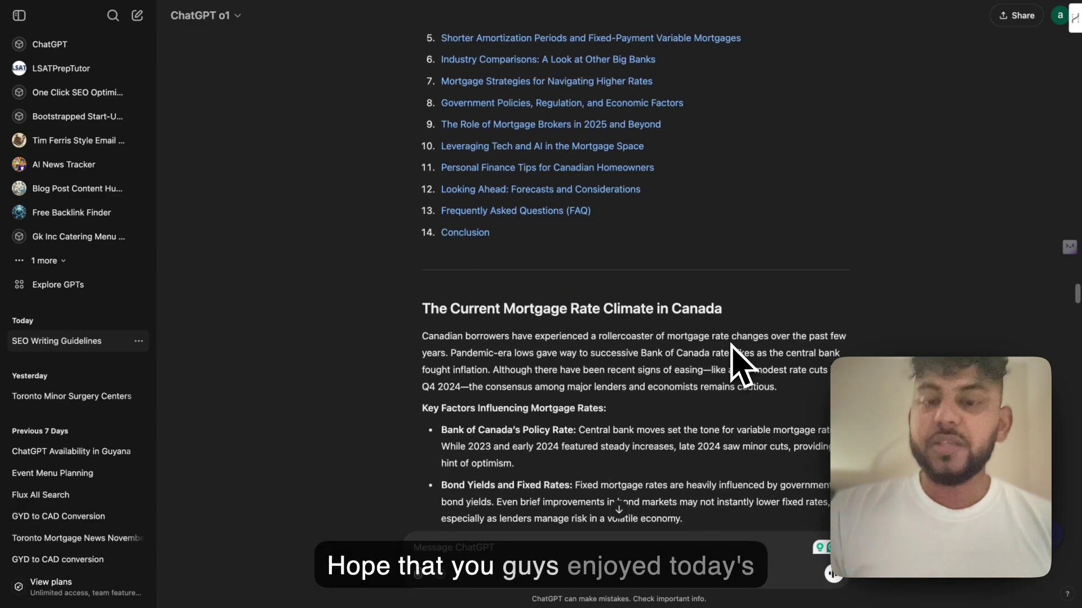